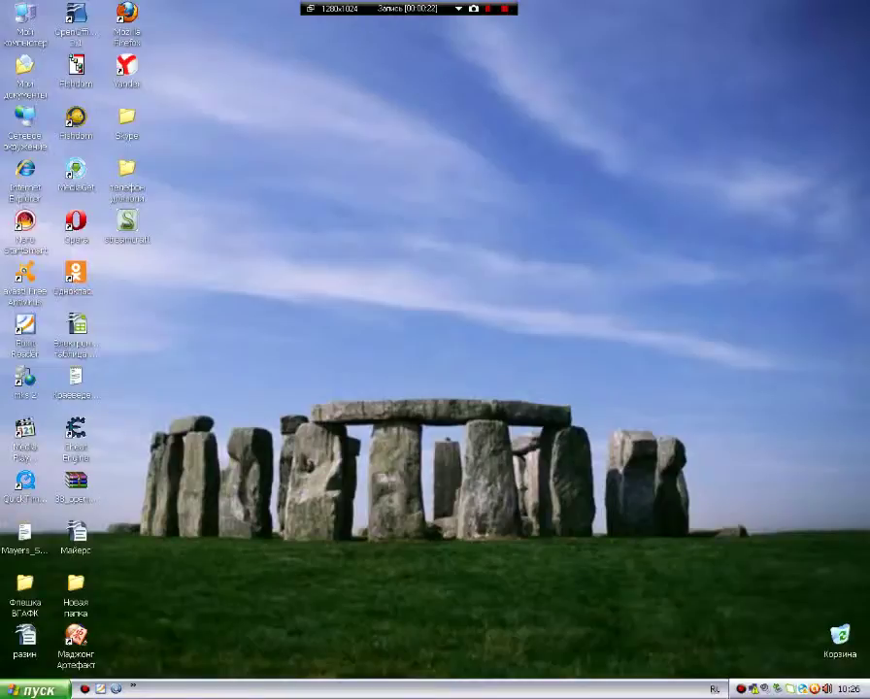
Open the Games folder on local drive D: from My Computer.
{"action": "double_click", "coordinate": [25, 16]}
{"action": "double_click", "coordinate": [389, 194]}
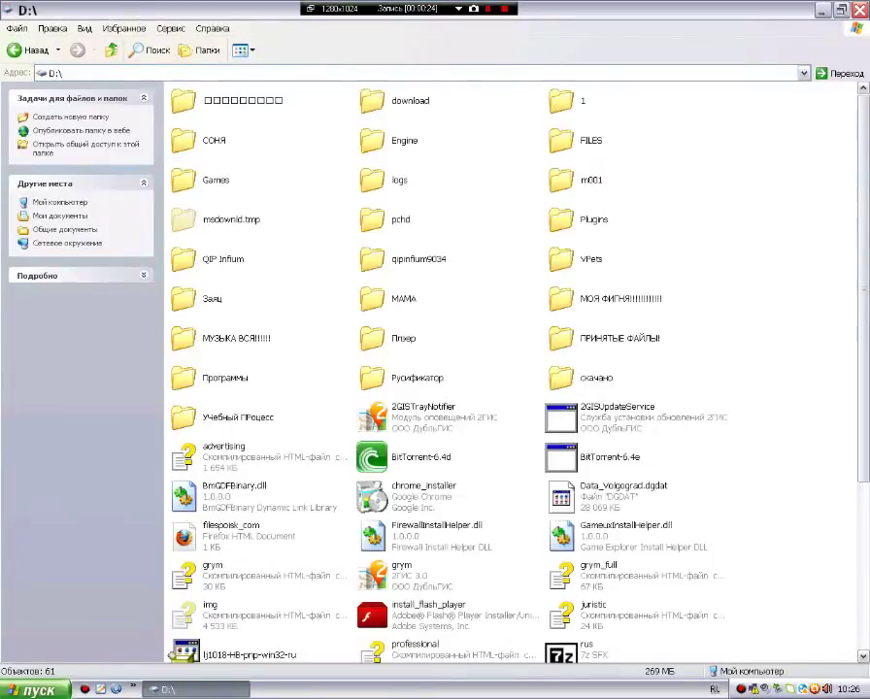
{"action": "double_click", "coordinate": [184, 181]}
{"action": "double_click", "coordinate": [216, 180]}
Open the читы archive in WinRAR and browse into its читы\WHack folder.
{"action": "left_click", "coordinate": [202, 155]}
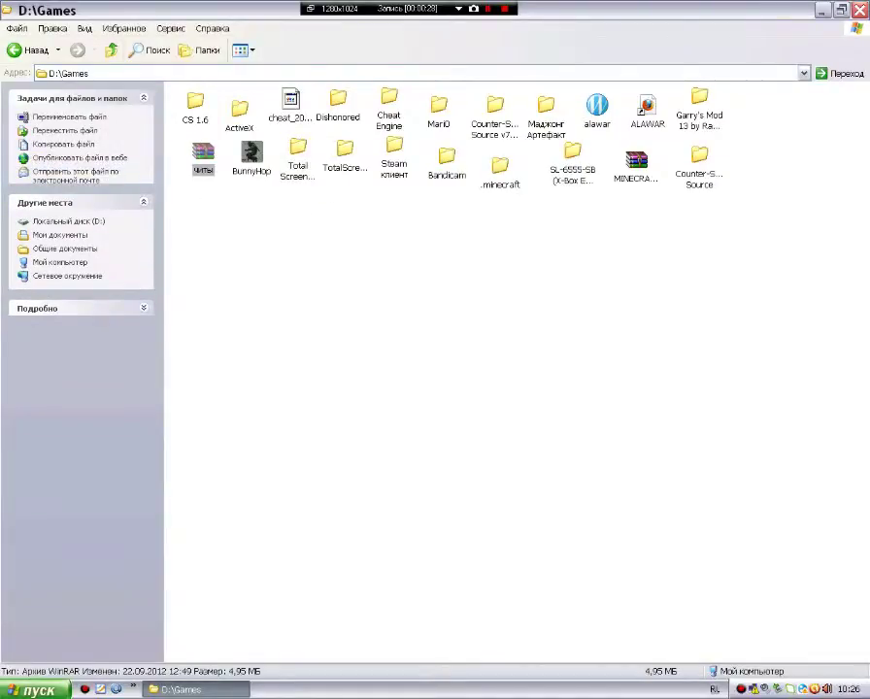
{"action": "double_click", "coordinate": [202, 155]}
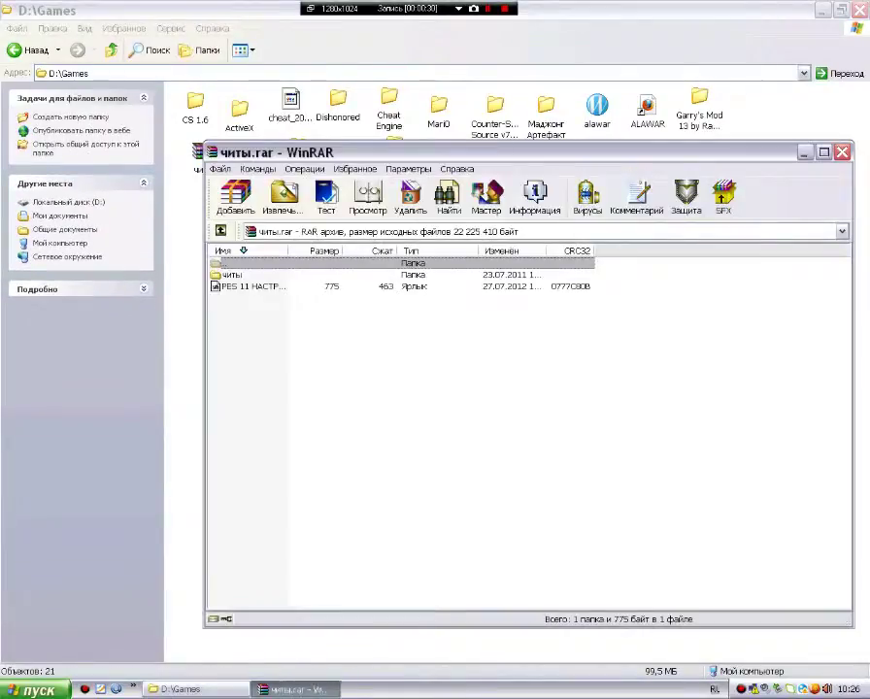
{"action": "double_click", "coordinate": [231, 275]}
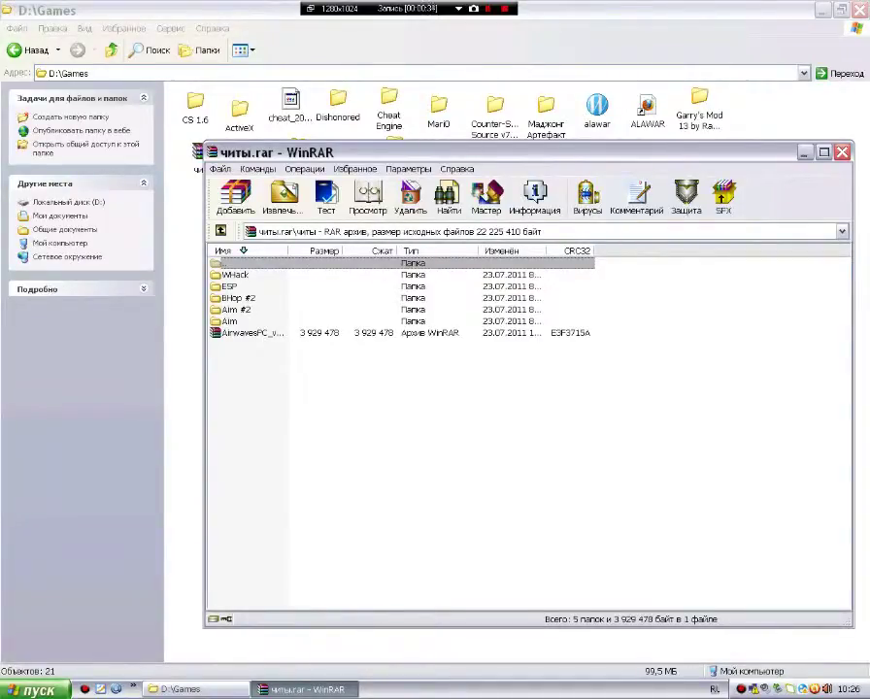
{"action": "left_click", "coordinate": [235, 275]}
{"action": "key", "text": "Return"}
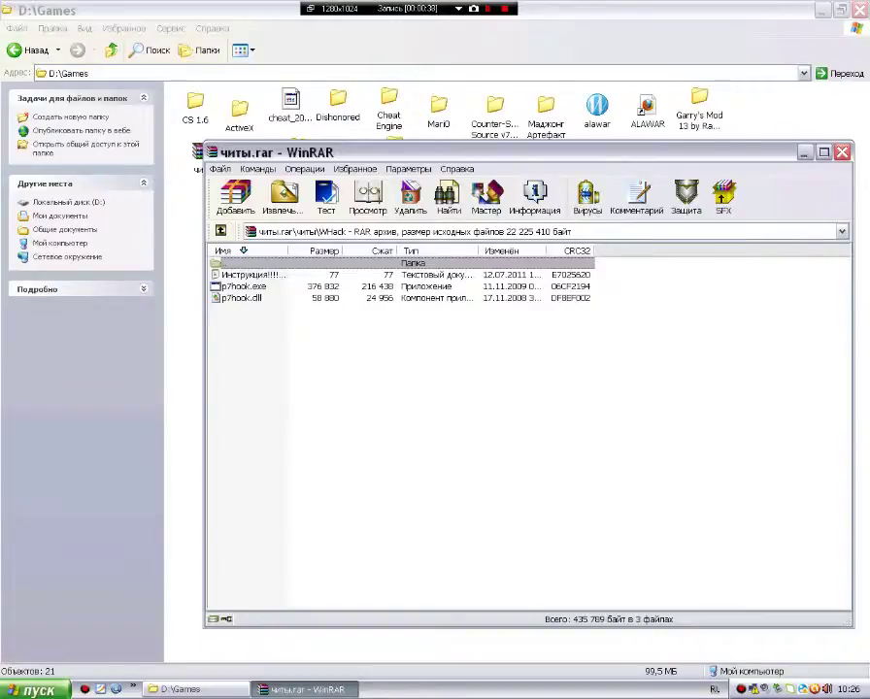
Leave the archive for the D:\Games file list in WinRAR and select the MINECRAFT archive.
{"action": "key", "text": "BackSpace"}
{"action": "key", "text": "BackSpace"}
{"action": "key", "text": "BackSpace"}
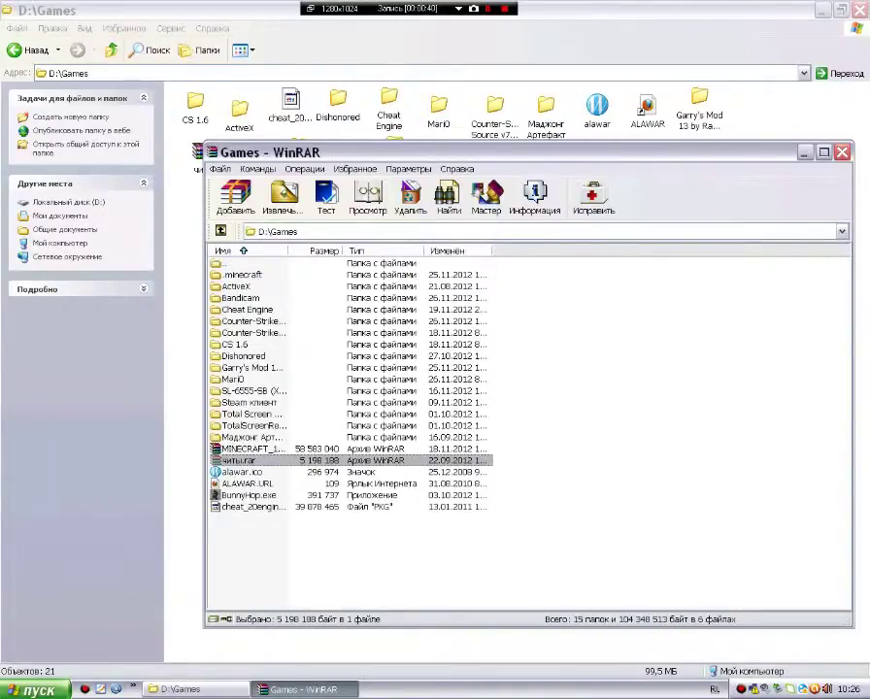
{"action": "left_click", "coordinate": [602, 408]}
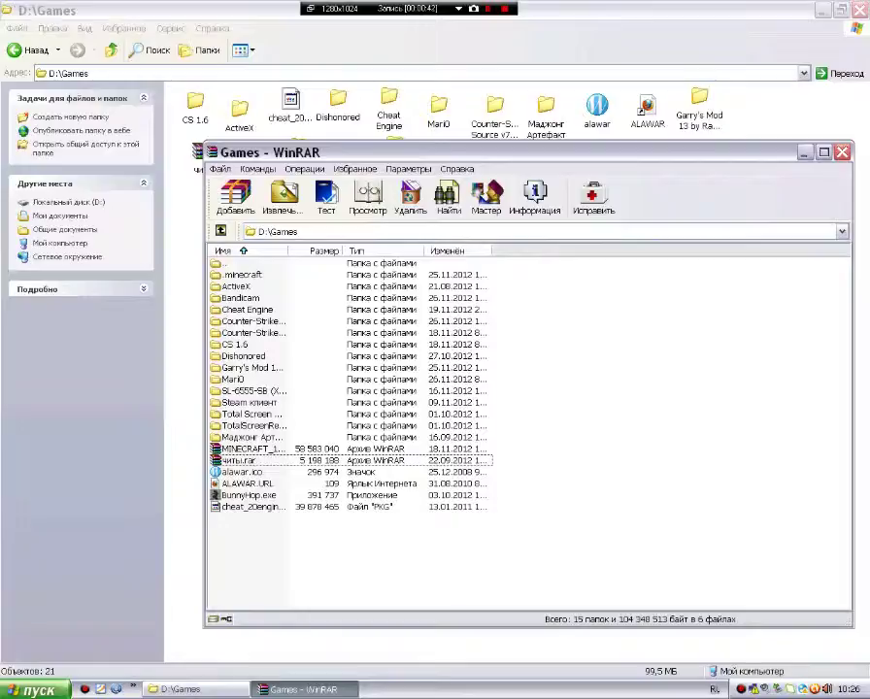
{"action": "key", "text": "ctrl+space"}
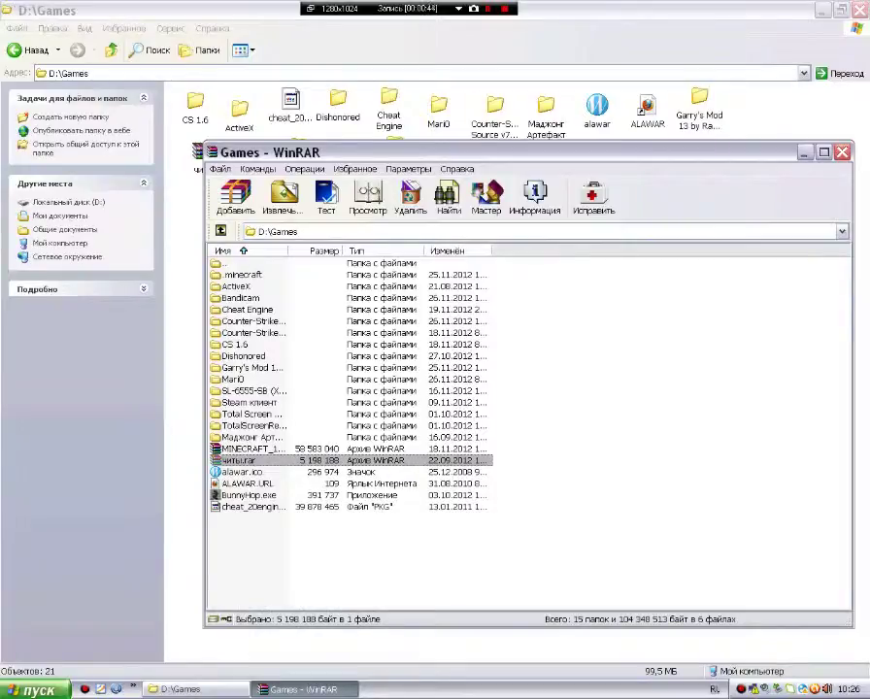
{"action": "left_click", "coordinate": [253, 449]}
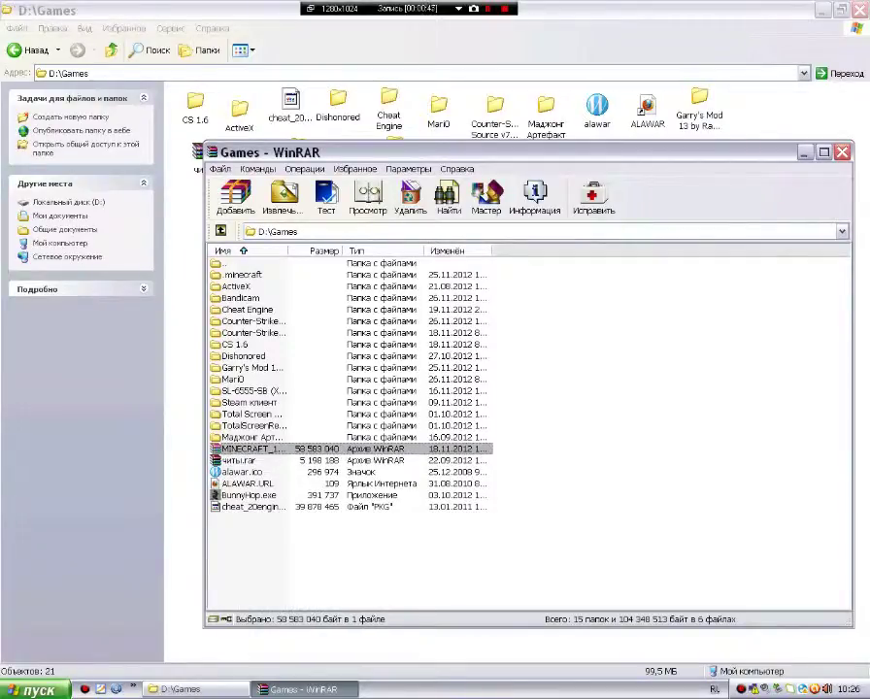
{"action": "key", "text": "alt+Left"}
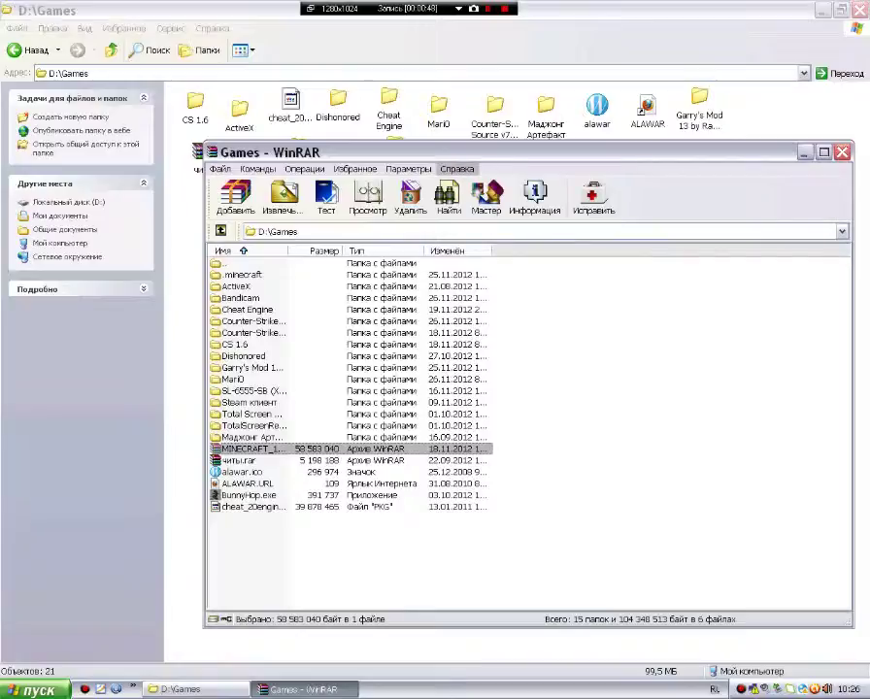
Switch to Explorer, open C:\Documents and Settings\Admin\Application Data\streamcraft to view its contents, and close the window.
{"action": "key", "text": "alt+Tab"}
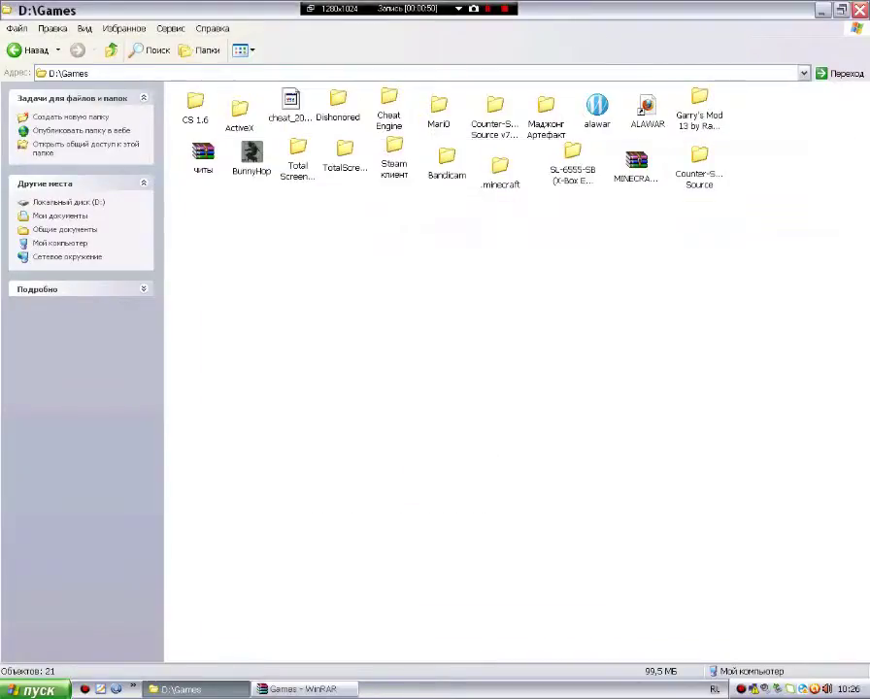
{"action": "key", "text": "alt+Left"}
{"action": "key", "text": "alt+Left"}
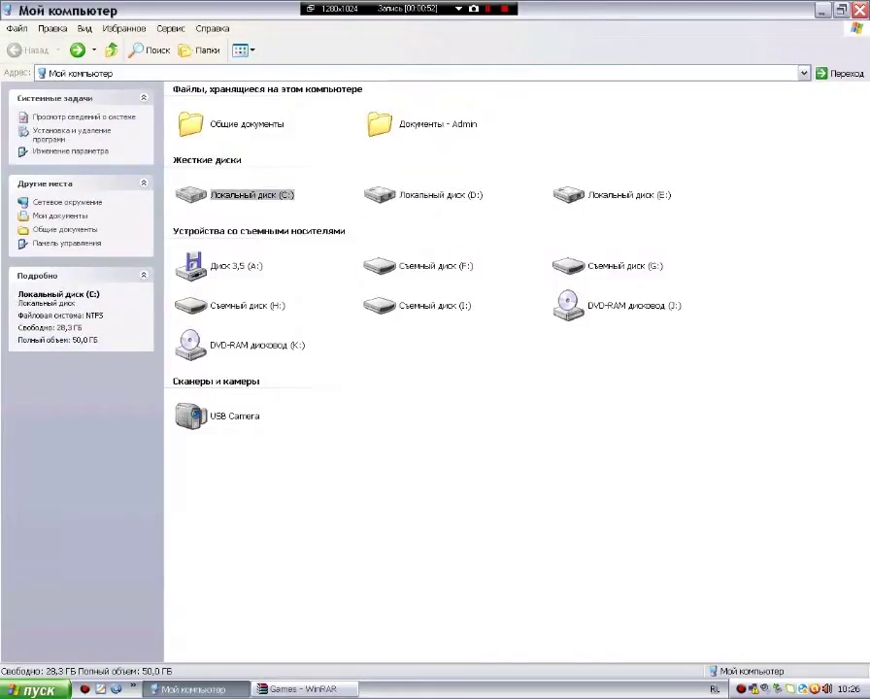
{"action": "double_click", "coordinate": [251, 195]}
{"action": "double_click", "coordinate": [249, 101]}
{"action": "left_click", "coordinate": [215, 102]}
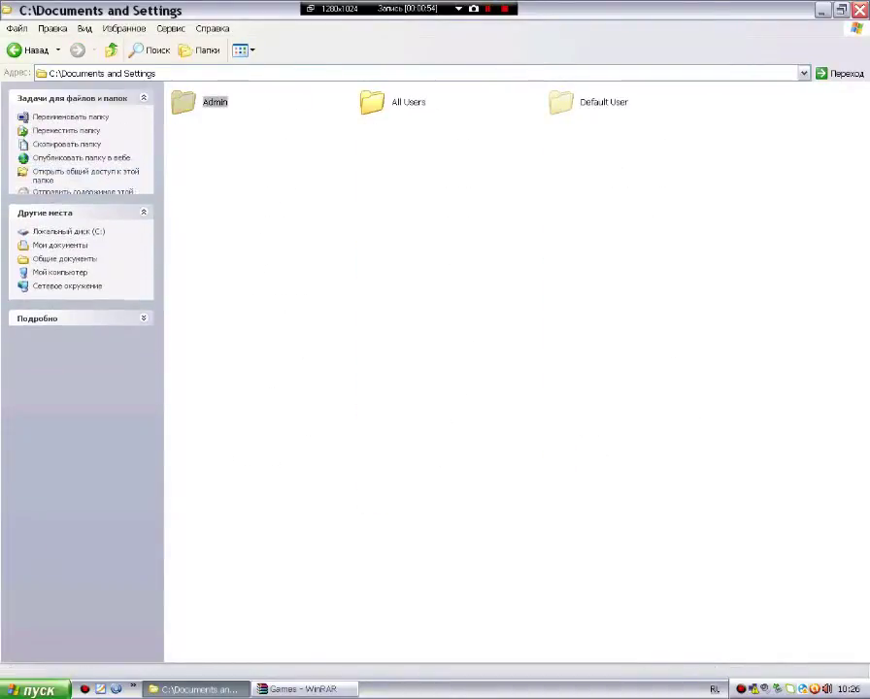
{"action": "key", "text": "Return"}
{"action": "key", "text": "a"}
{"action": "key", "text": "Return"}
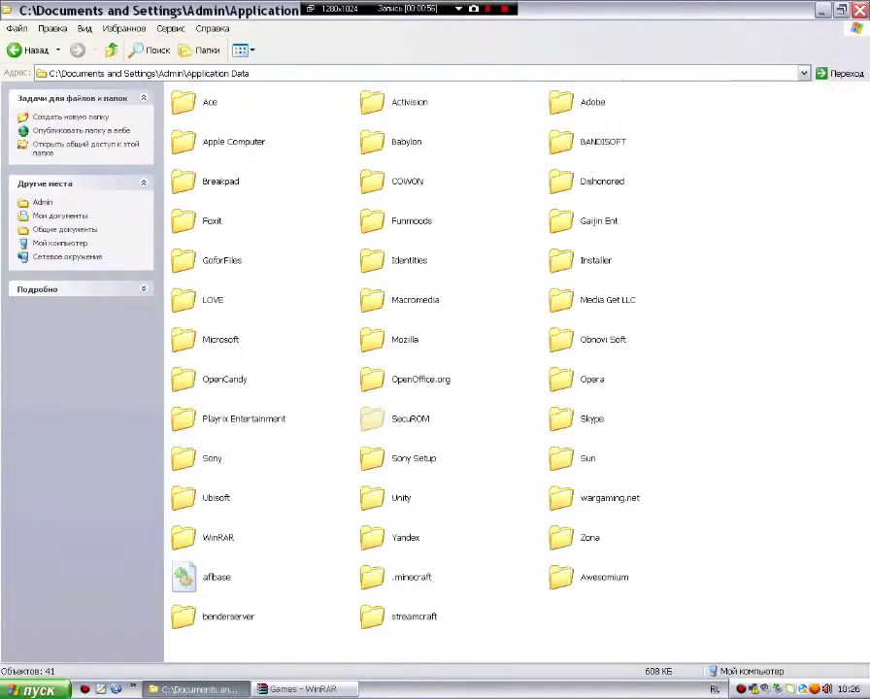
{"action": "double_click", "coordinate": [414, 617]}
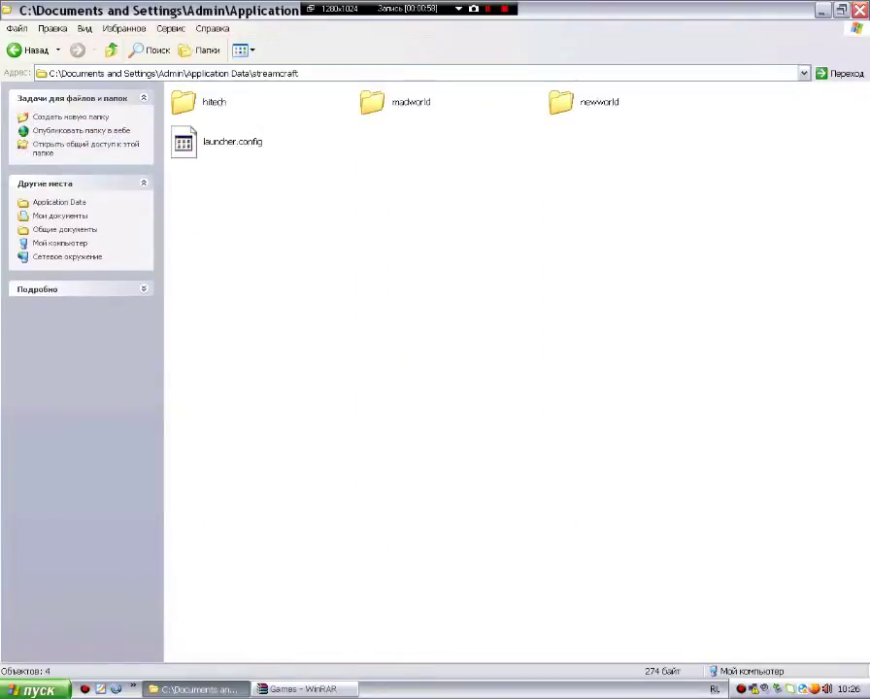
{"action": "key", "text": "alt+F4"}
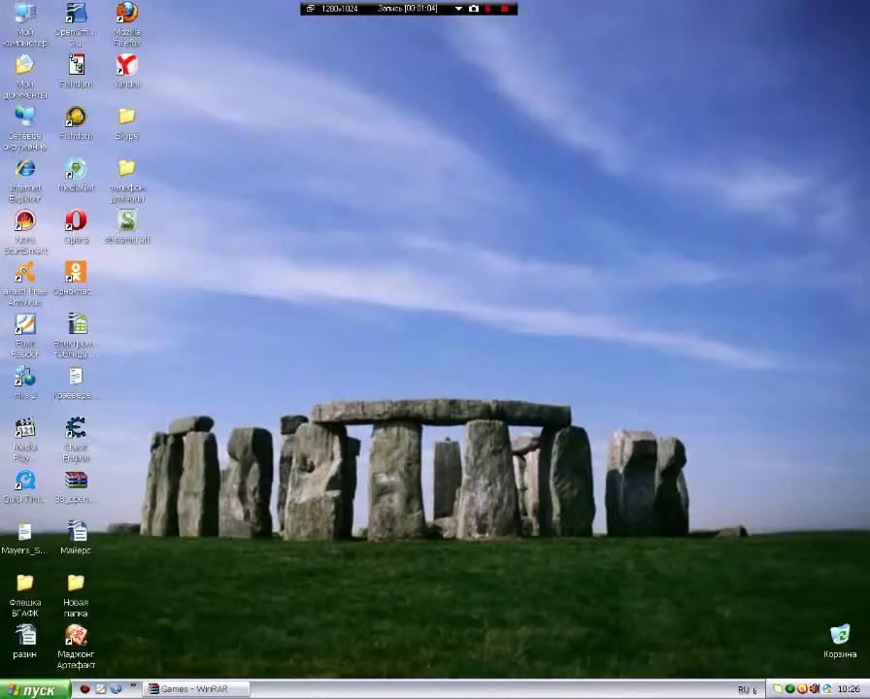
Restore the WinRAR window, launch the StreamCraft Launcher from the desktop to view it, and close the launcher.
{"action": "left_click", "coordinate": [196, 689]}
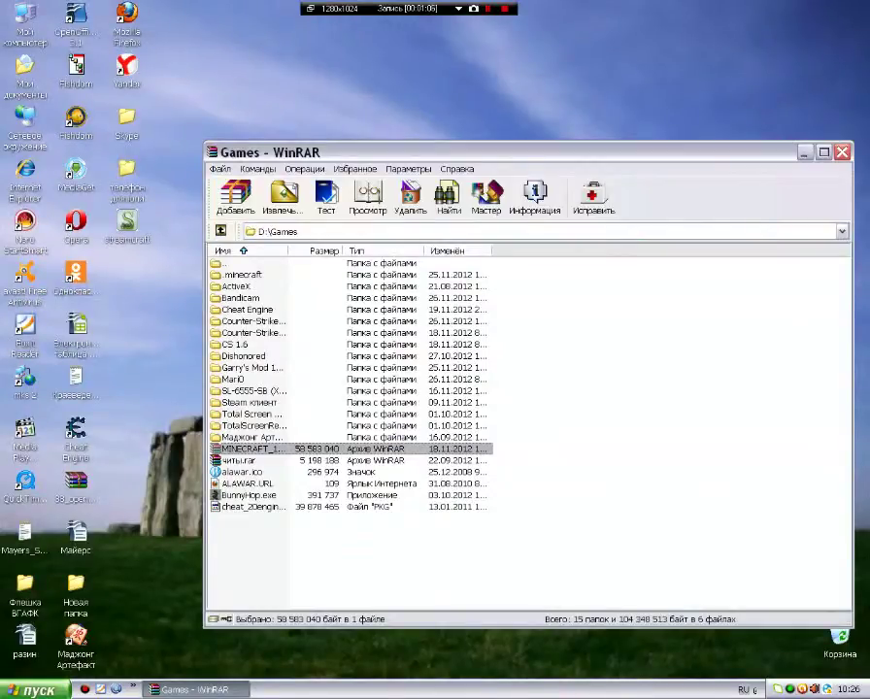
{"action": "left_click", "coordinate": [127, 223]}
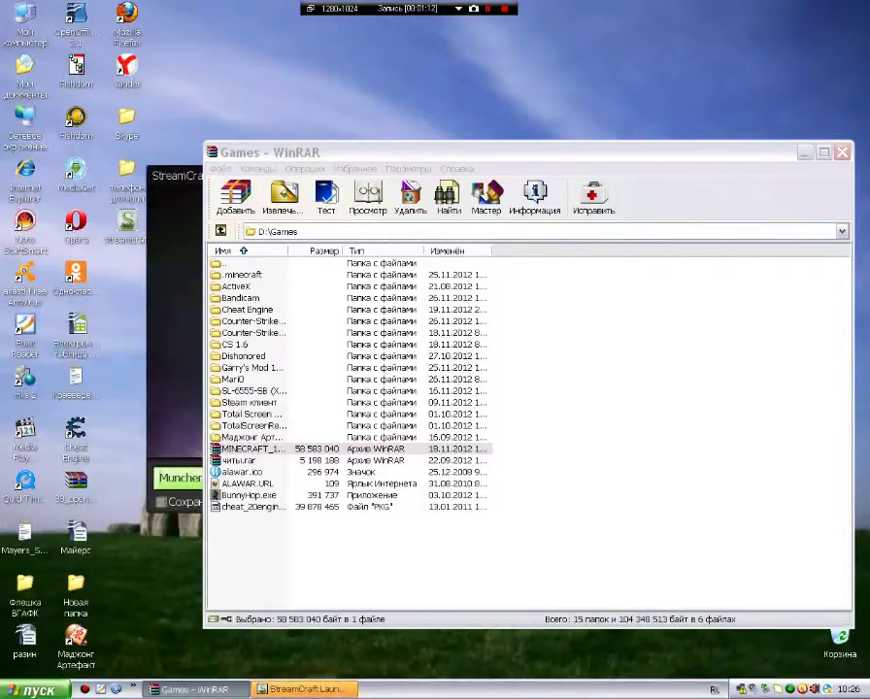
{"action": "left_click", "coordinate": [305, 690]}
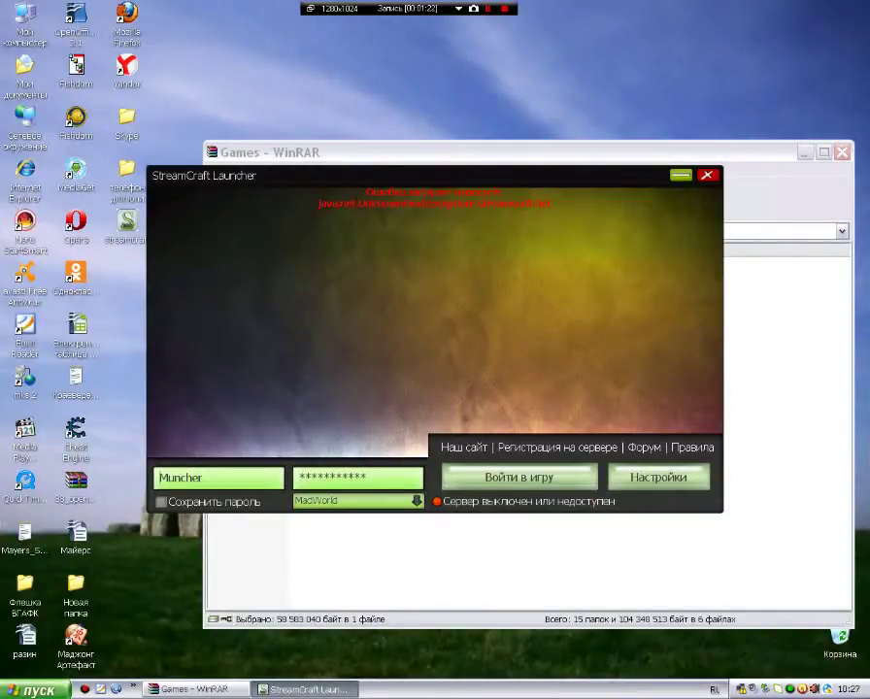
{"action": "left_click", "coordinate": [781, 427]}
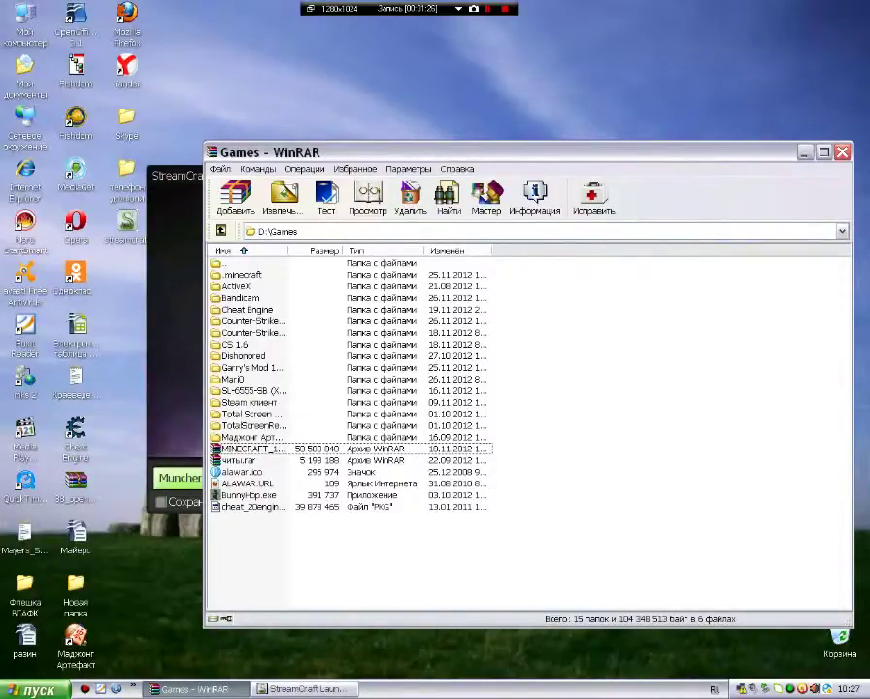
{"action": "key", "text": "alt+Tab"}
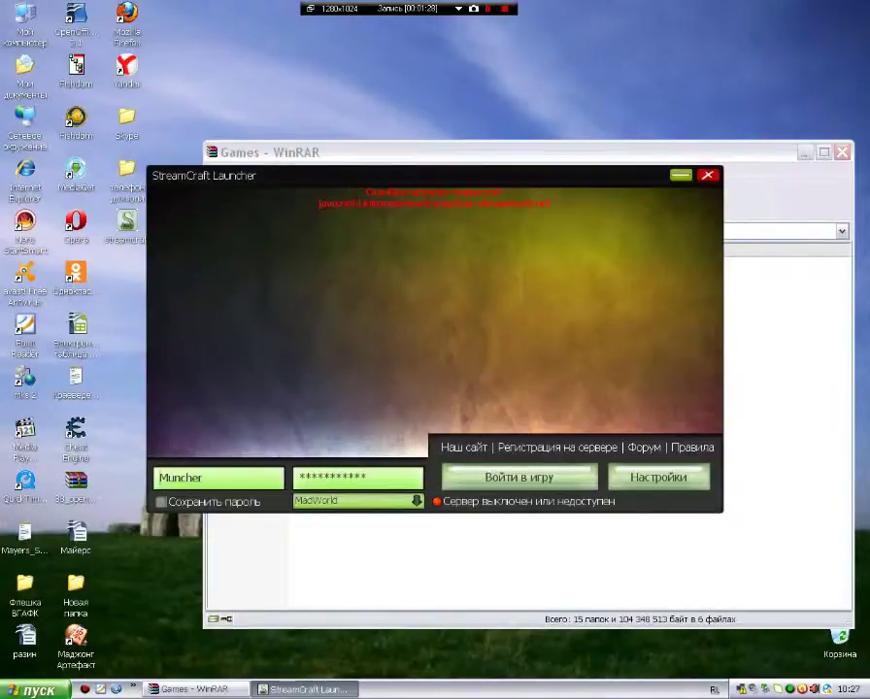
{"action": "key", "text": "alt+F4"}
Go up to the root of drive D: in WinRAR, look through its contents and close WinRAR.
{"action": "key", "text": "Down"}
{"action": "key", "text": "Down"}
{"action": "key", "text": "Down"}
{"action": "key", "text": "Down"}
{"action": "key", "text": "Down"}
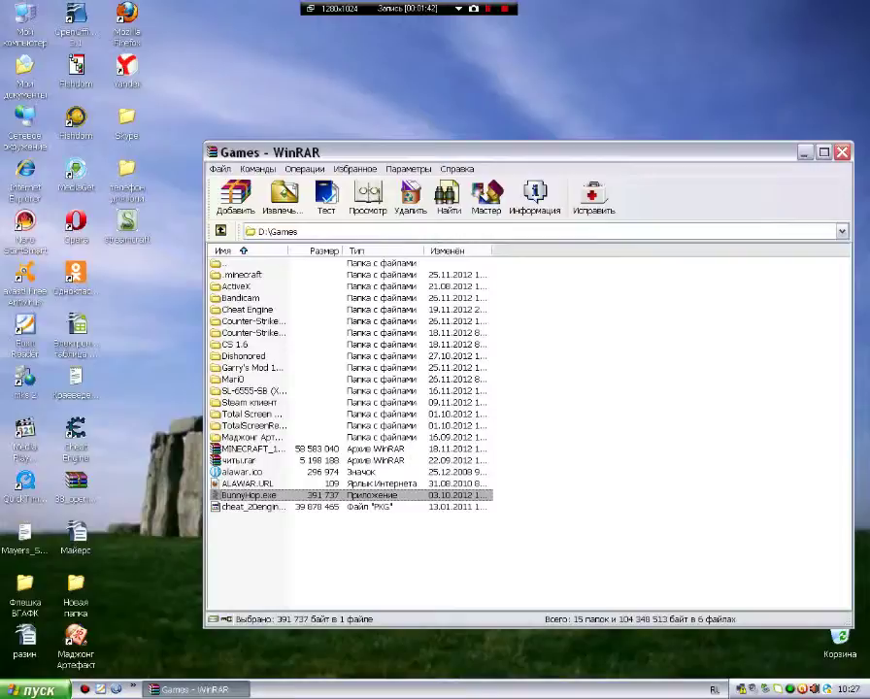
{"action": "double_click", "coordinate": [225, 263]}
{"action": "scroll", "coordinate": [524, 427], "scroll_direction": "down", "scroll_amount": 11}
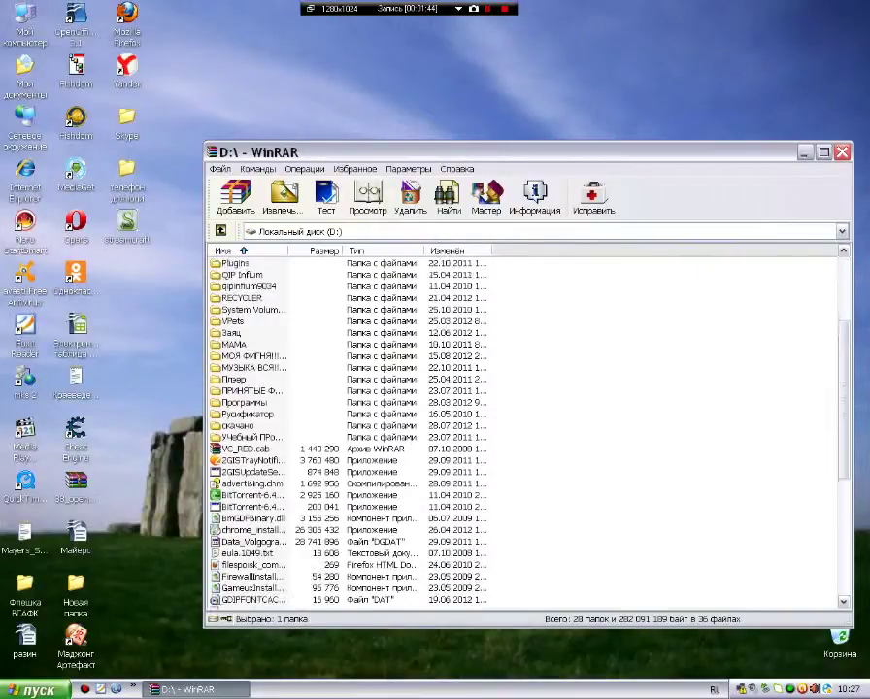
{"action": "scroll", "coordinate": [525, 427], "scroll_direction": "up", "scroll_amount": 11}
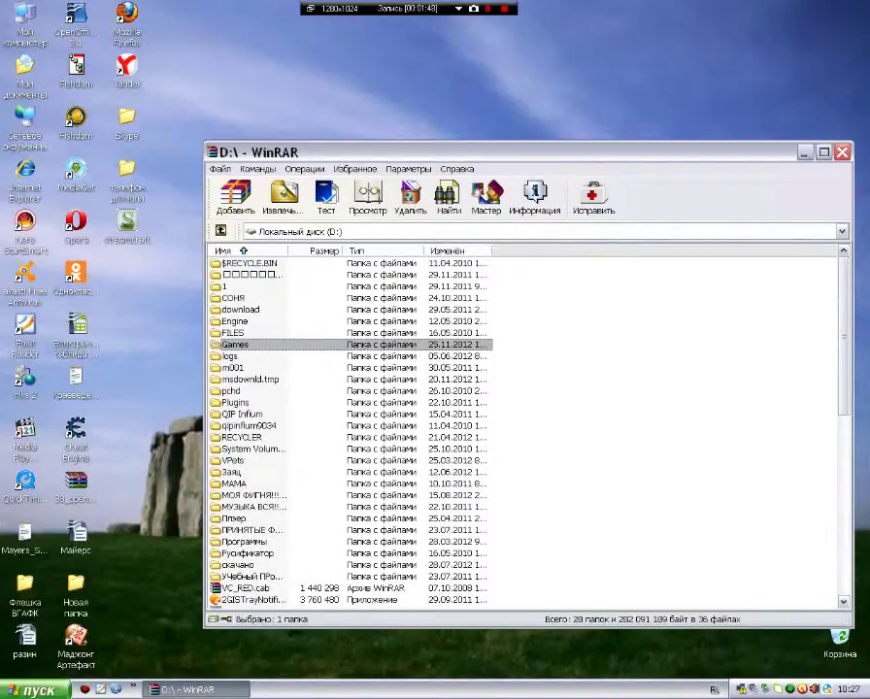
{"action": "key", "text": "alt+F4"}
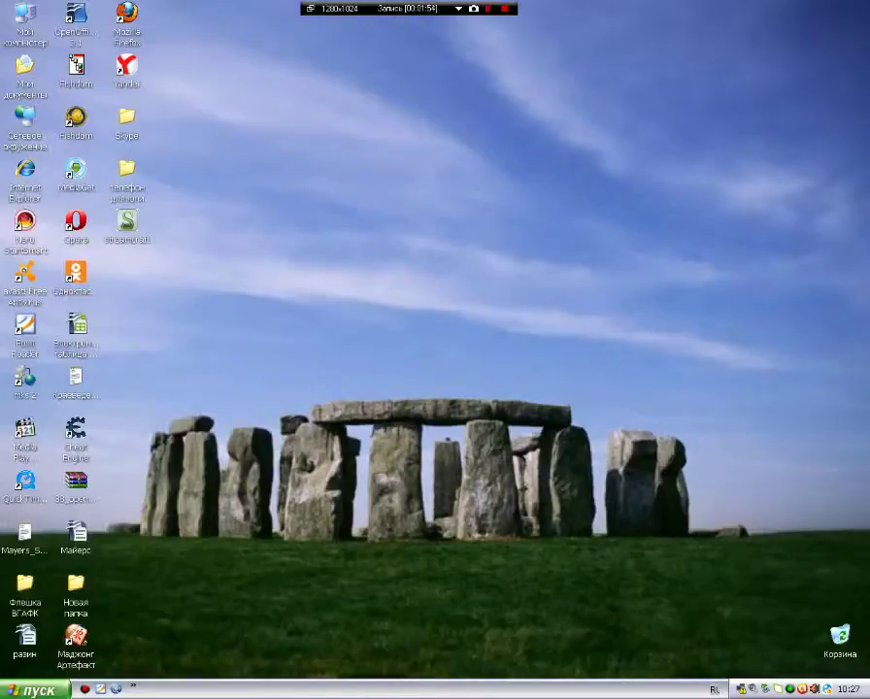
{"action": "left_click", "coordinate": [714, 690]}
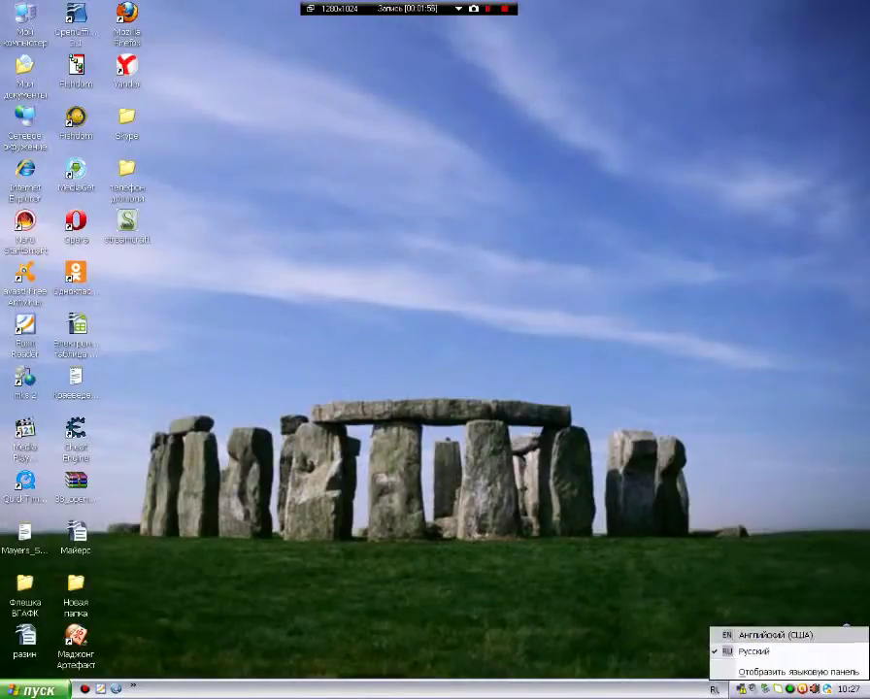
{"action": "left_click", "coordinate": [755, 652]}
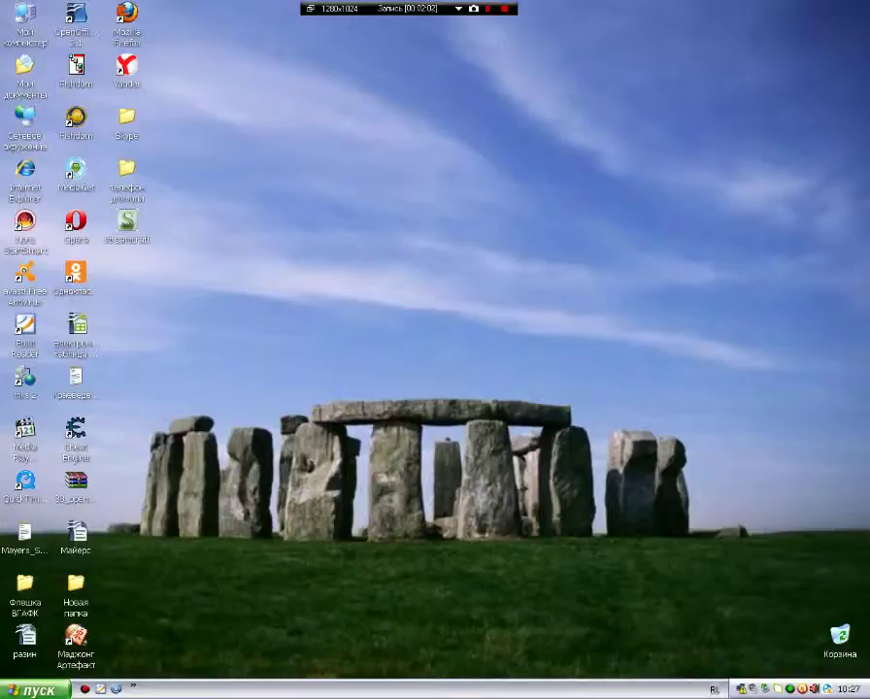
Open the Puzzle Quest\Mods folder in the Admin documents from My Computer, and go back to My Computer.
{"action": "double_click", "coordinate": [26, 19]}
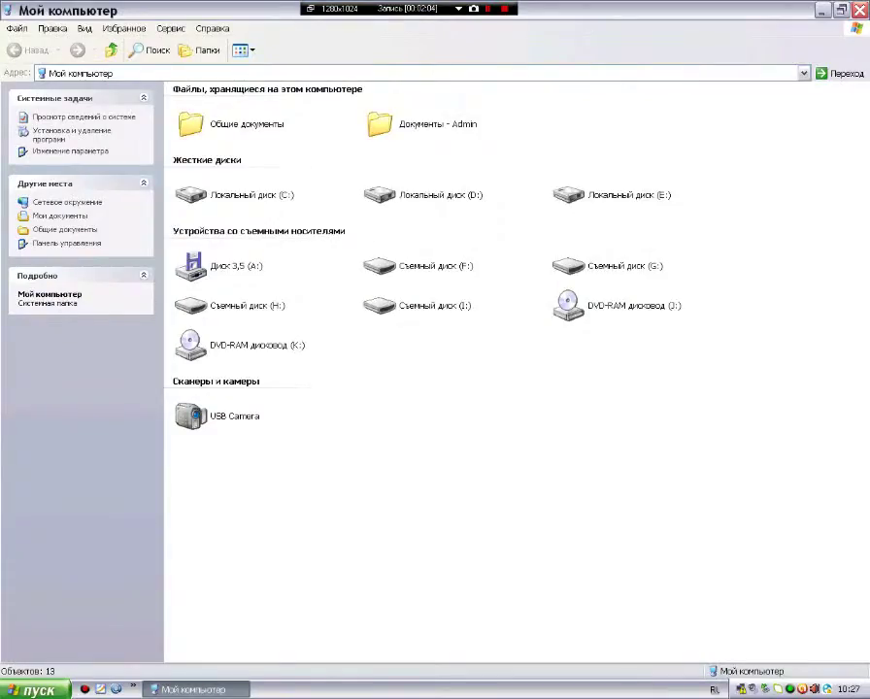
{"action": "double_click", "coordinate": [417, 124]}
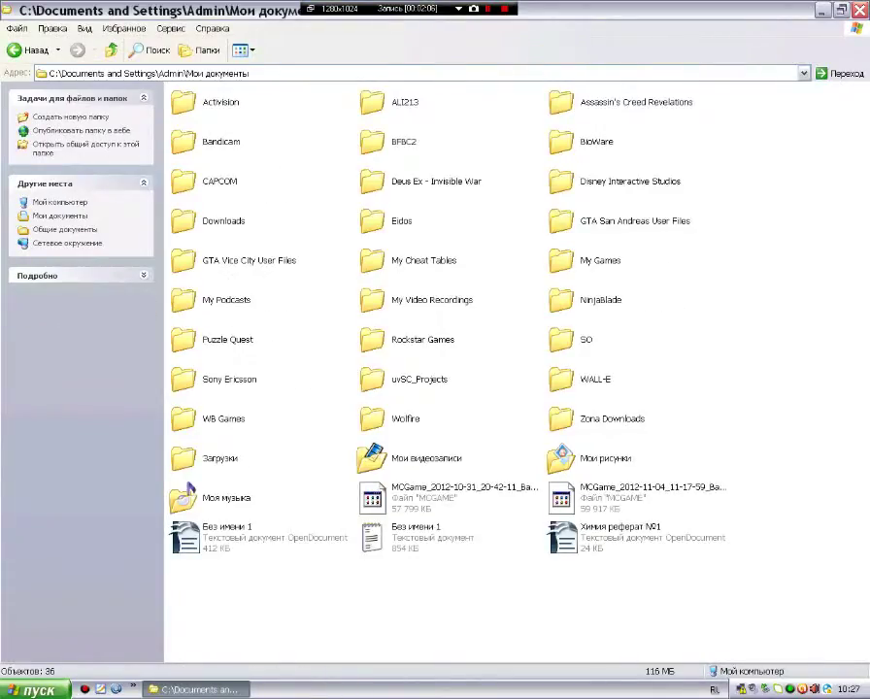
{"action": "double_click", "coordinate": [227, 340]}
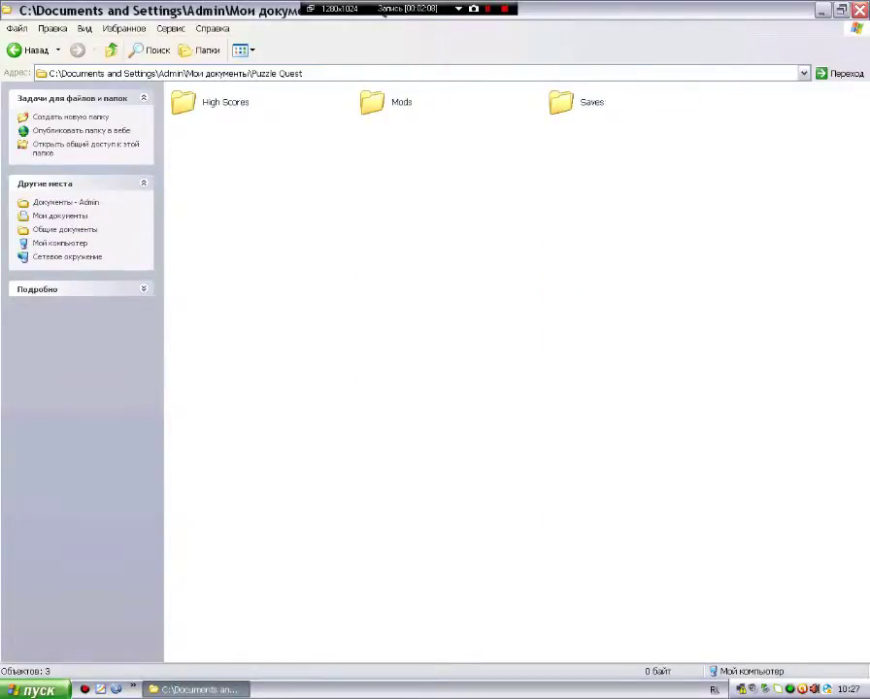
{"action": "double_click", "coordinate": [374, 102]}
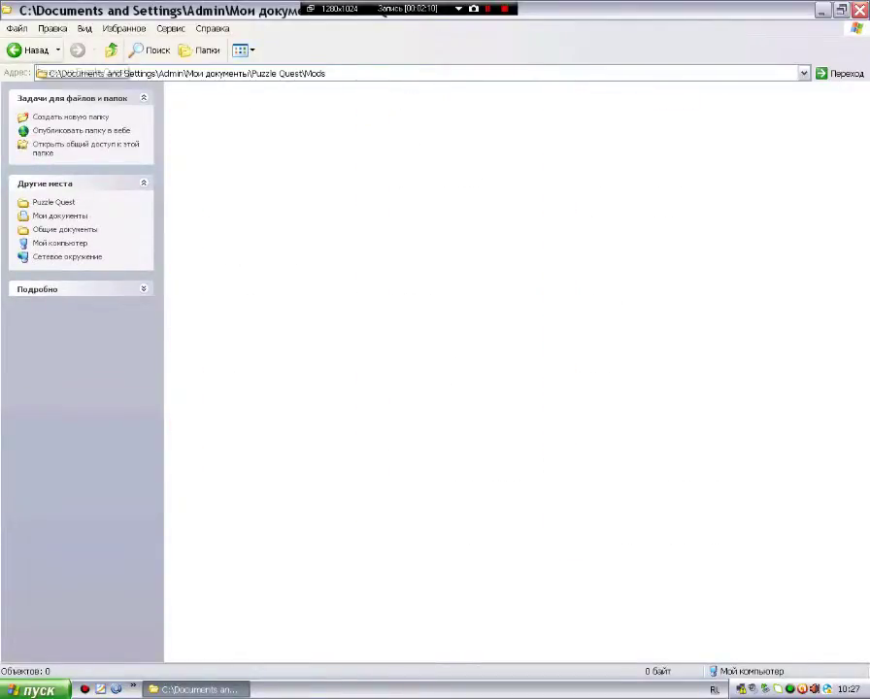
{"action": "left_click", "coordinate": [29, 50]}
{"action": "left_click", "coordinate": [29, 49]}
{"action": "left_click", "coordinate": [30, 49]}
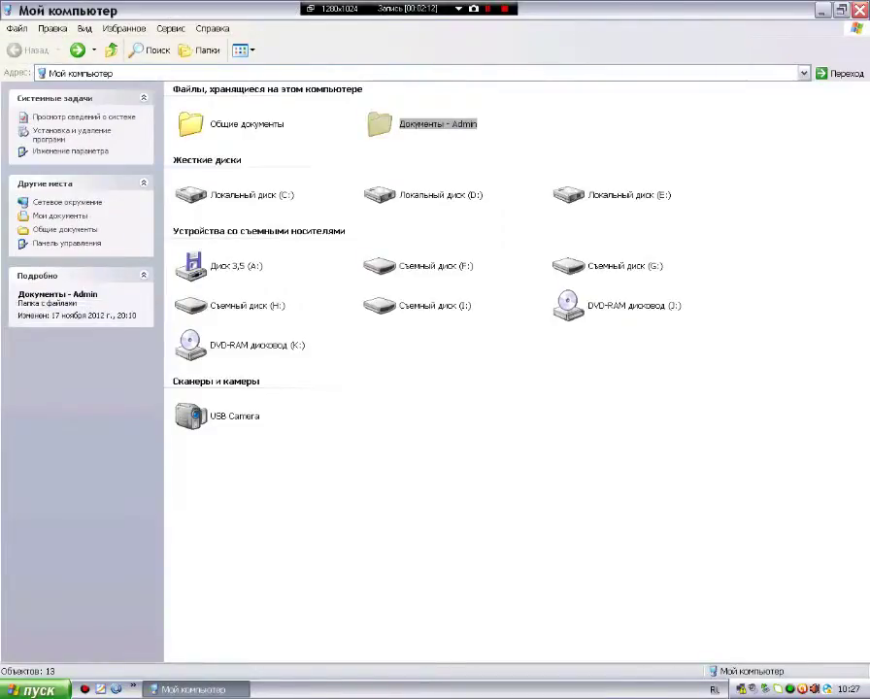
Open drive D: from My Computer and enter its Games folder.
{"action": "left_click", "coordinate": [509, 228]}
{"action": "double_click", "coordinate": [440, 195]}
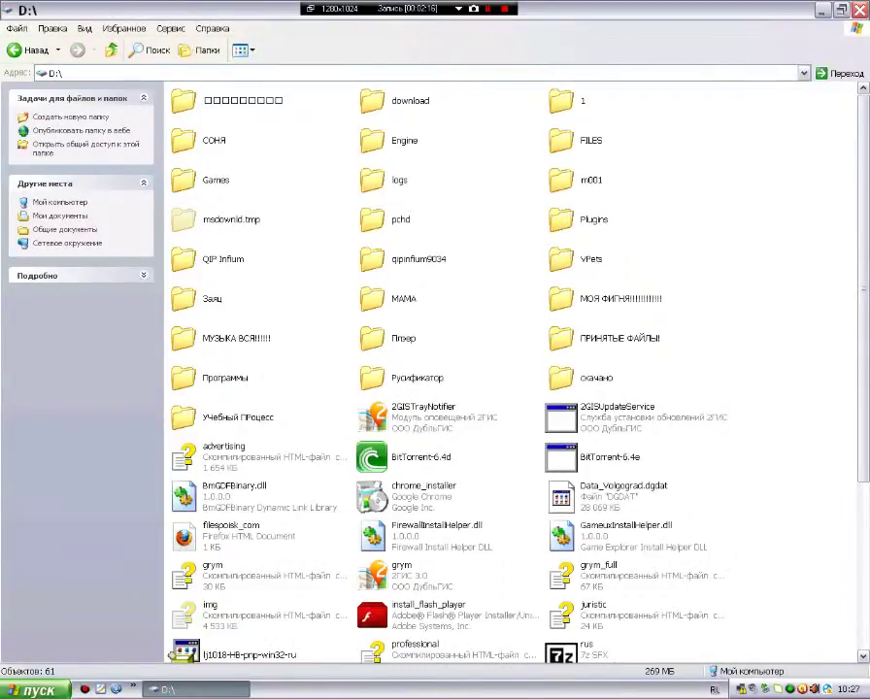
{"action": "double_click", "coordinate": [199, 180]}
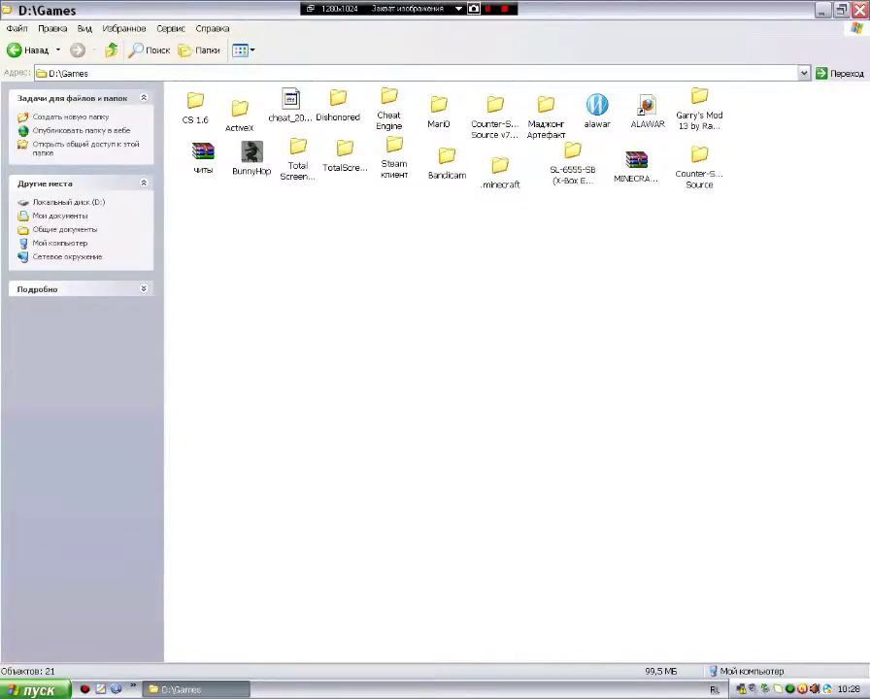
{"action": "left_click", "coordinate": [473, 9]}
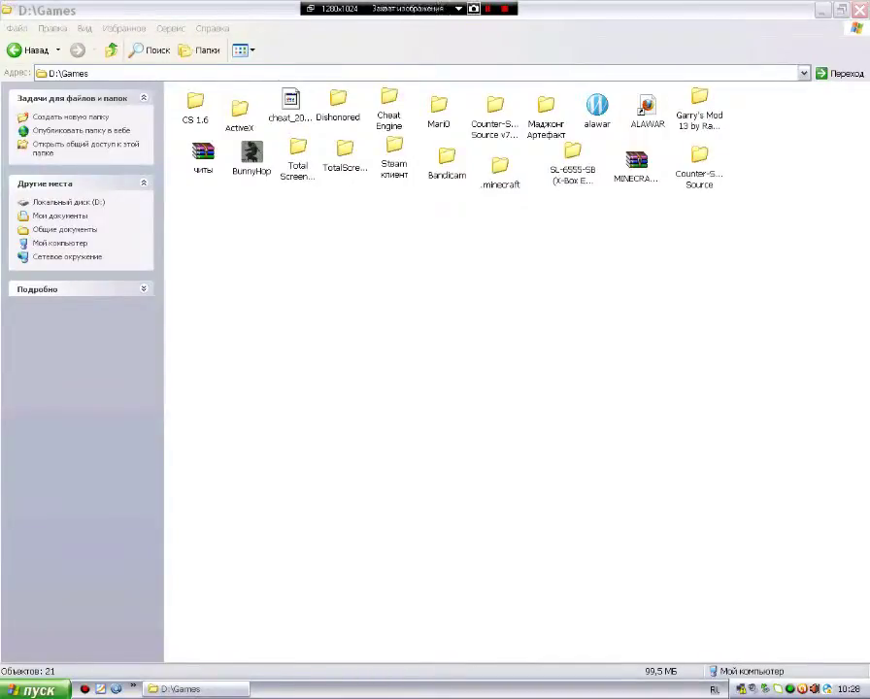
{"action": "left_click", "coordinate": [458, 9]}
{"action": "mouse_move", "coordinate": [486, 42]}
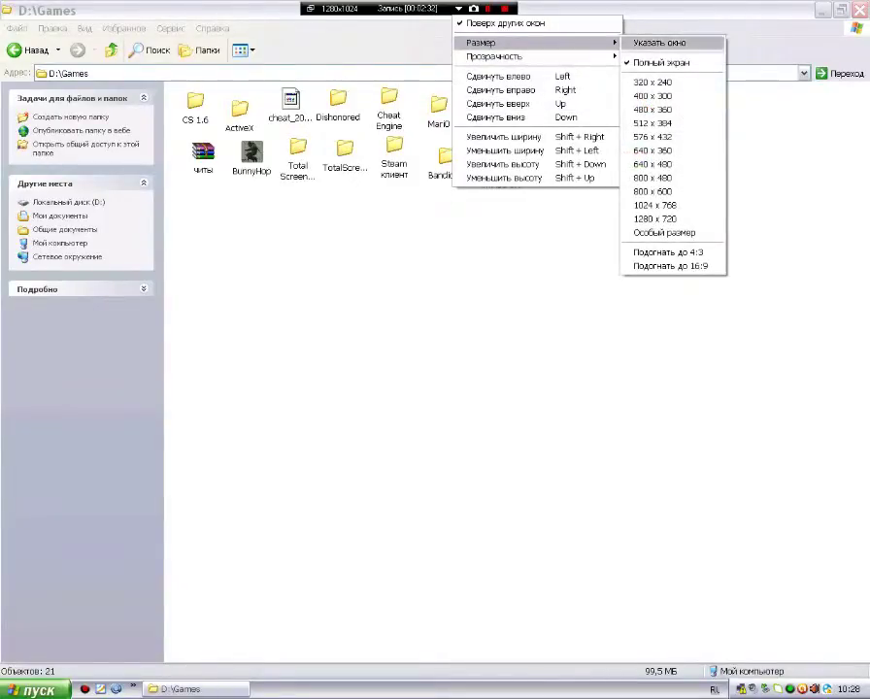
{"action": "left_click", "coordinate": [649, 325]}
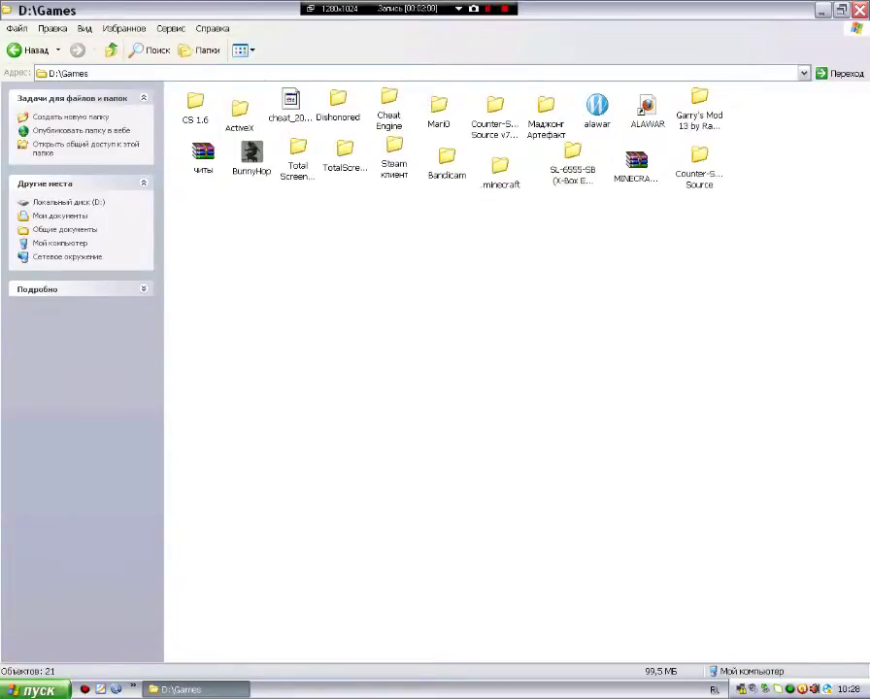
Open the .minecraft folder inside D:\Games.
{"action": "left_click", "coordinate": [29, 50]}
{"action": "left_click", "coordinate": [78, 49]}
{"action": "double_click", "coordinate": [499, 168]}
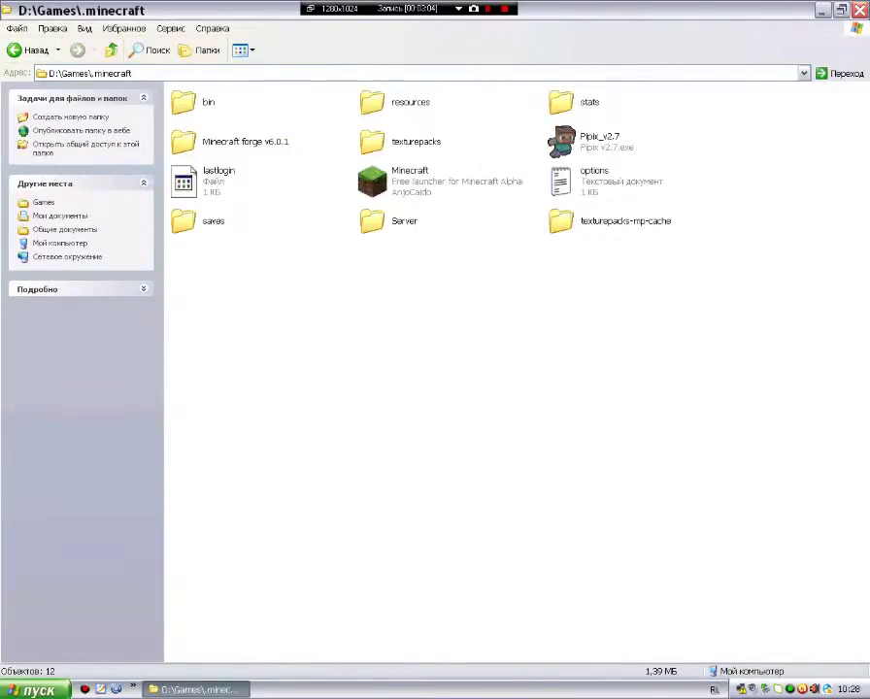
Launch Pipix v2.7 from the .minecraft folder, view its Mods list, and dismiss the error dialog.
{"action": "left_click", "coordinate": [593, 142]}
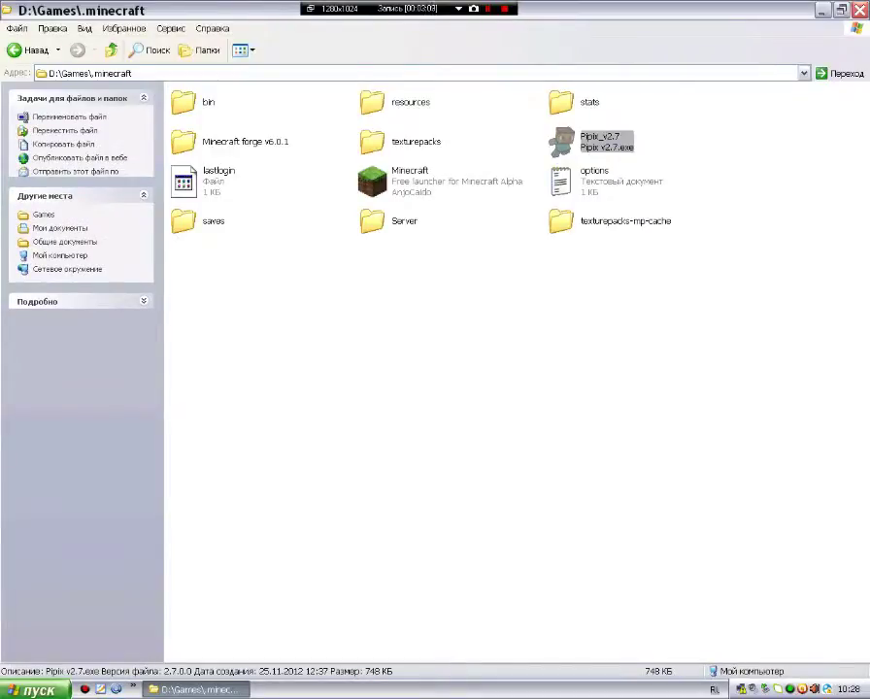
{"action": "left_click", "coordinate": [602, 320]}
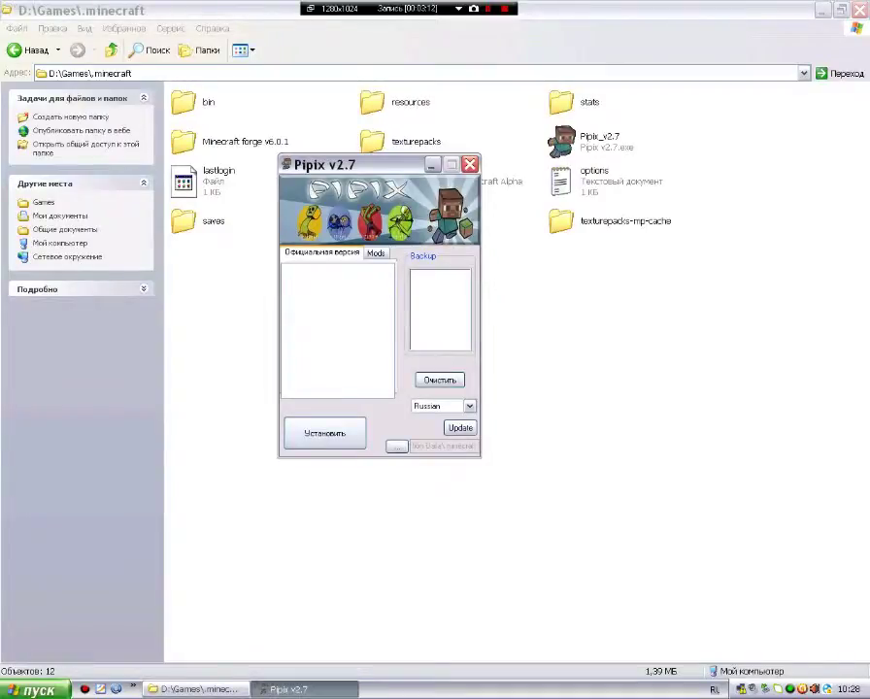
{"action": "left_click", "coordinate": [376, 253]}
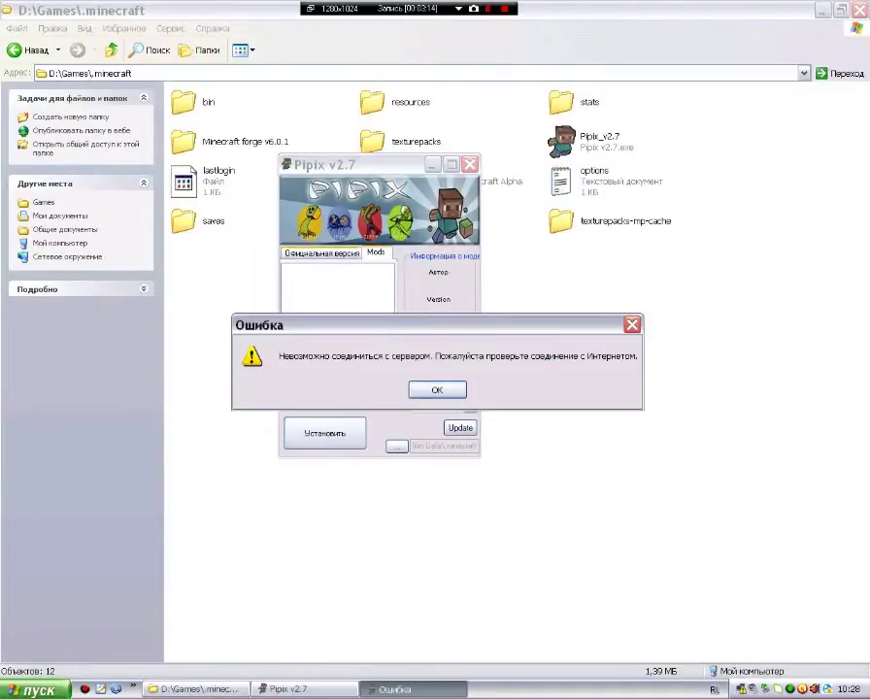
{"action": "left_click", "coordinate": [437, 390]}
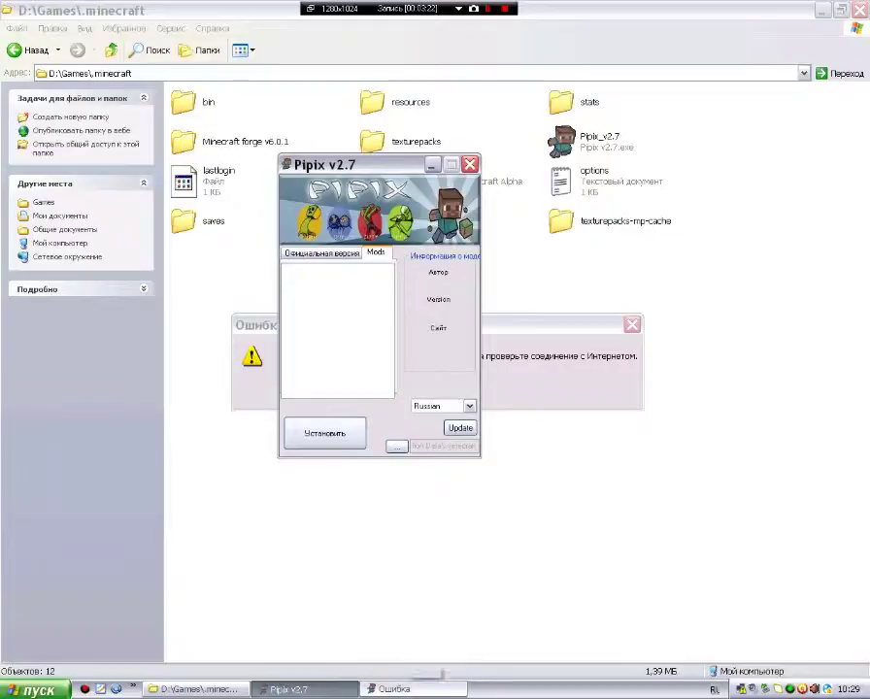
{"action": "right_click", "coordinate": [393, 689]}
{"action": "left_click", "coordinate": [442, 681]}
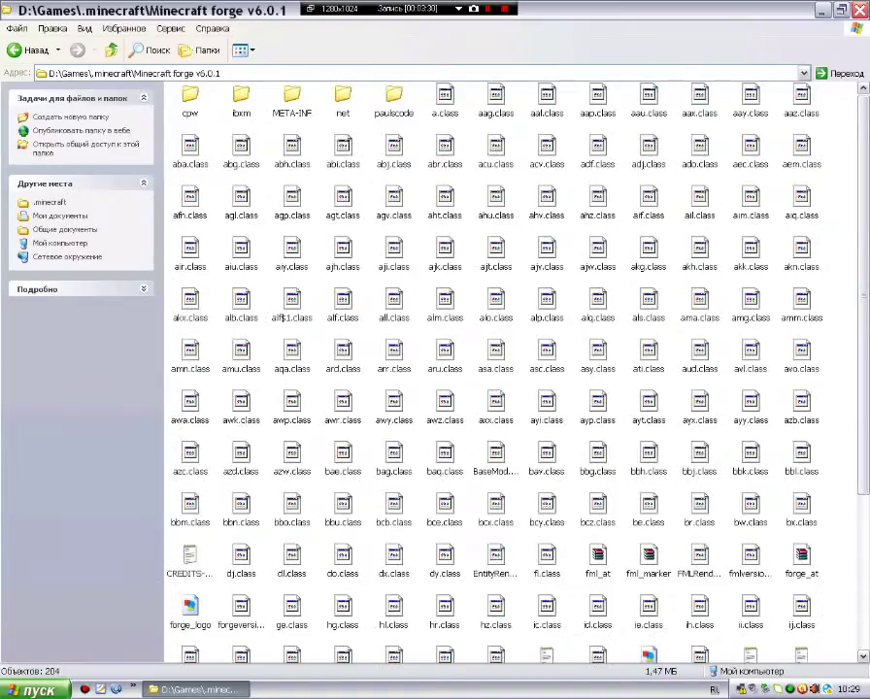
Look over the contents of the Minecraft forge v6.0.1 folder and close the folder window.
{"action": "left_click_drag", "start_coordinate": [190, 97], "coordinate": [822, 86]}
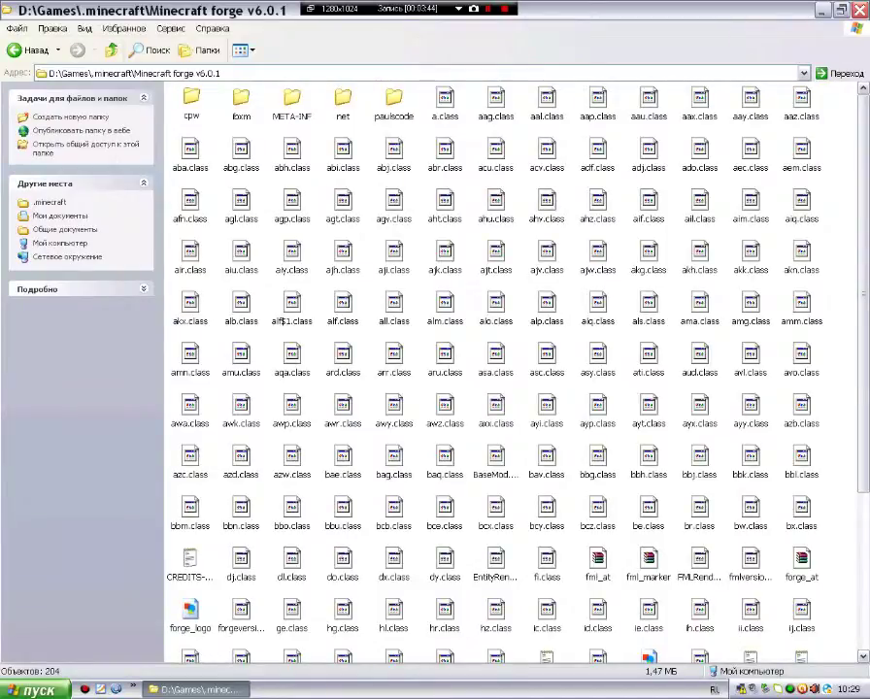
{"action": "key", "text": "alt+F4"}
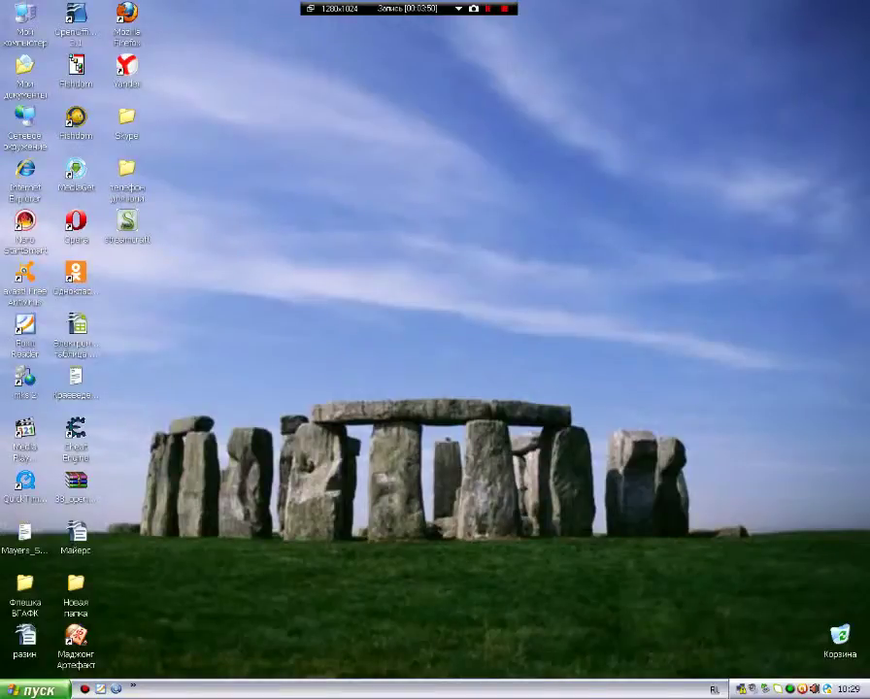
Bring up the Bandicam window and review its image capture, video and general settings.
{"action": "right_click", "coordinate": [789, 689]}
{"action": "left_click", "coordinate": [702, 589]}
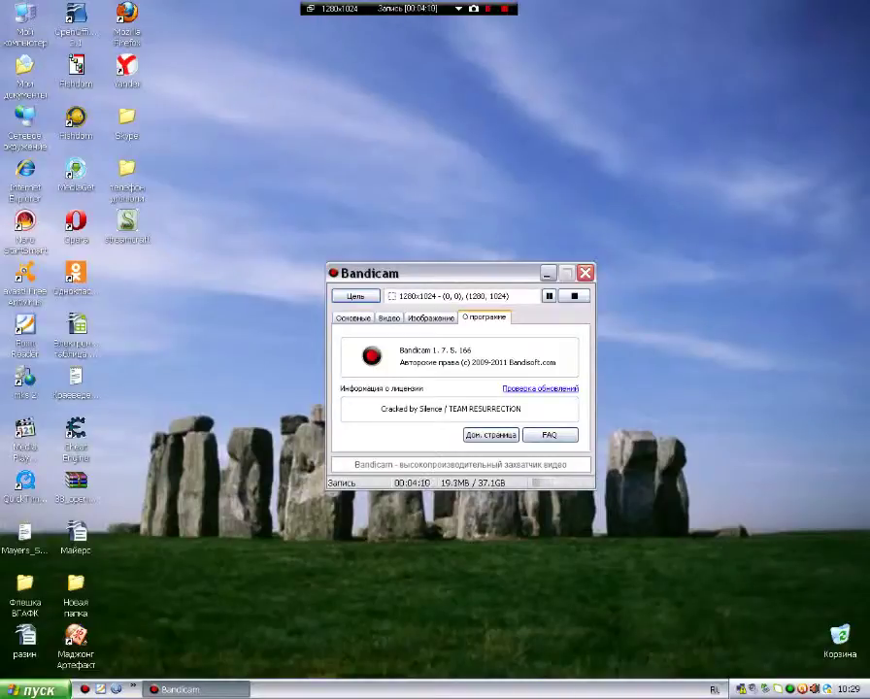
{"action": "left_click", "coordinate": [430, 318]}
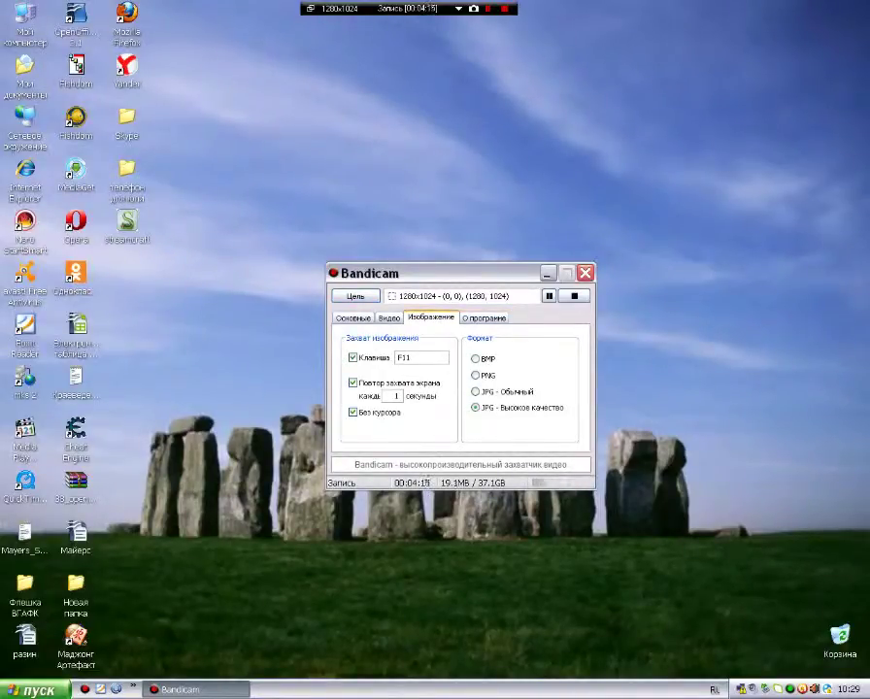
{"action": "left_click", "coordinate": [389, 318]}
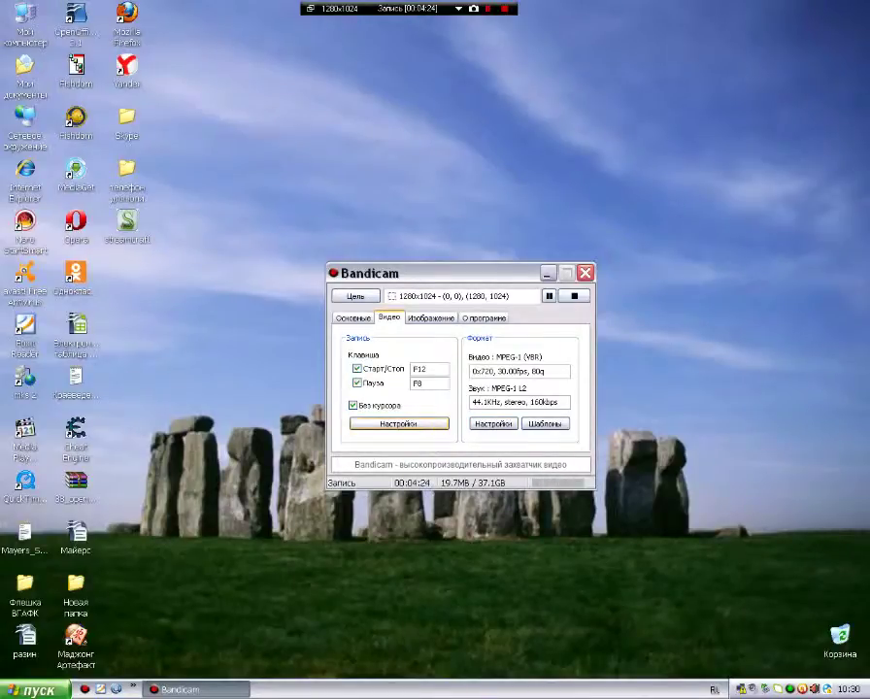
{"action": "left_click", "coordinate": [353, 319]}
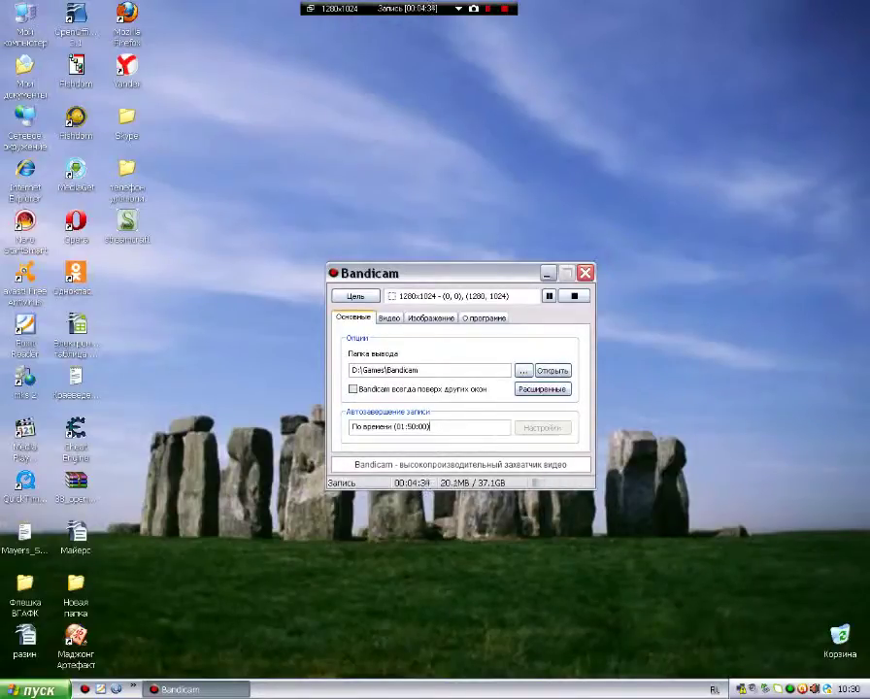
Set Bandicam to stay always on top of other windows and view the available capture target types.
{"action": "left_click", "coordinate": [353, 389]}
{"action": "left_click", "coordinate": [355, 296]}
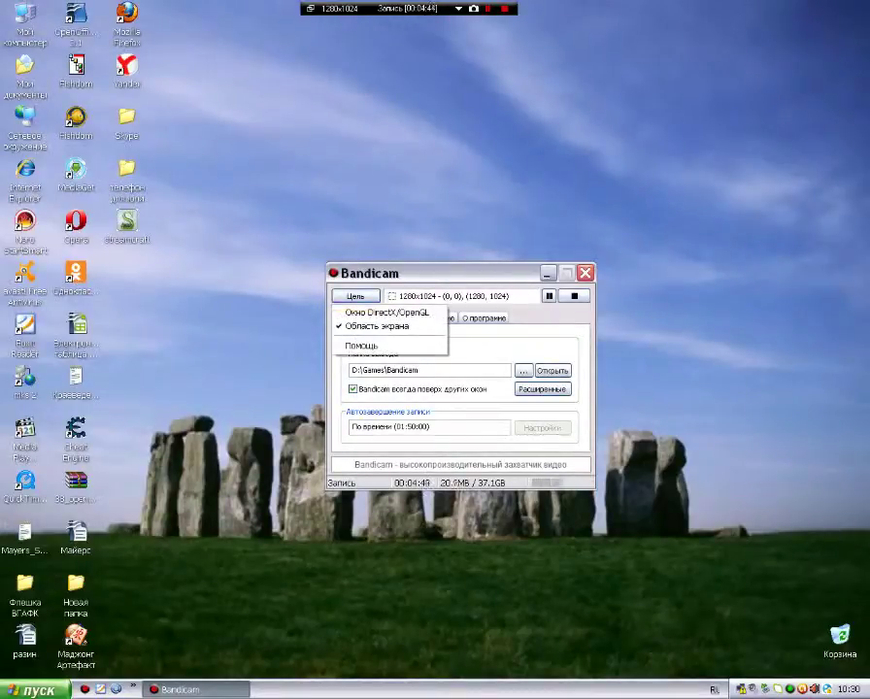
{"action": "left_click", "coordinate": [355, 296]}
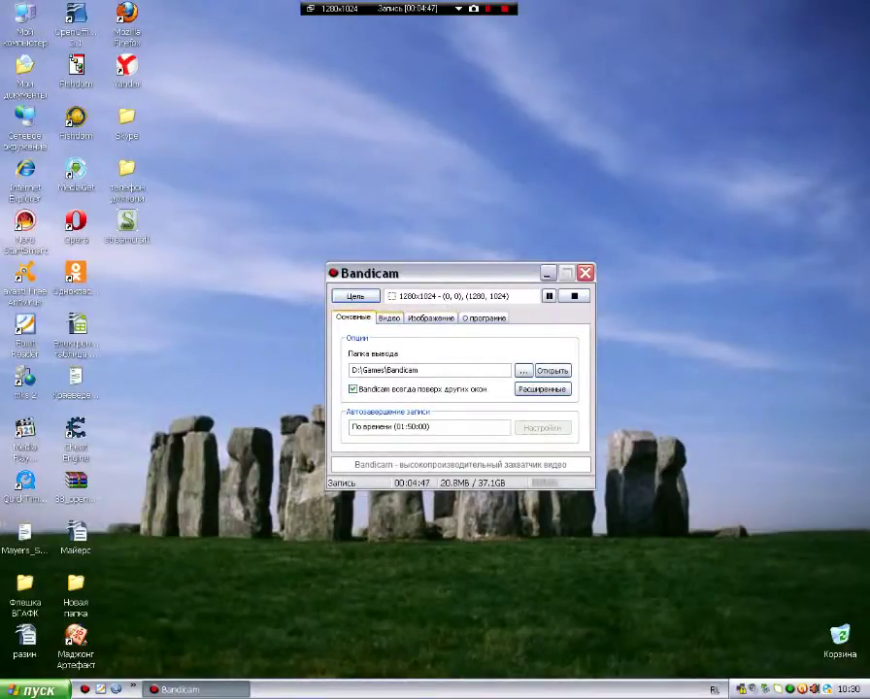
Open the video format settings and examine the available size, FPS and quality options.
{"action": "left_click", "coordinate": [388, 317]}
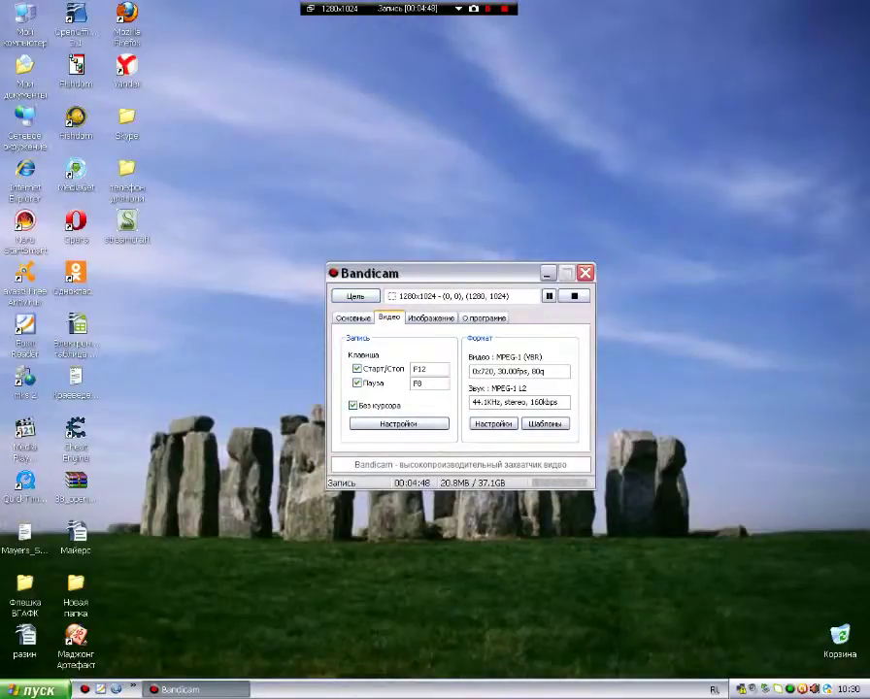
{"action": "left_click", "coordinate": [493, 423]}
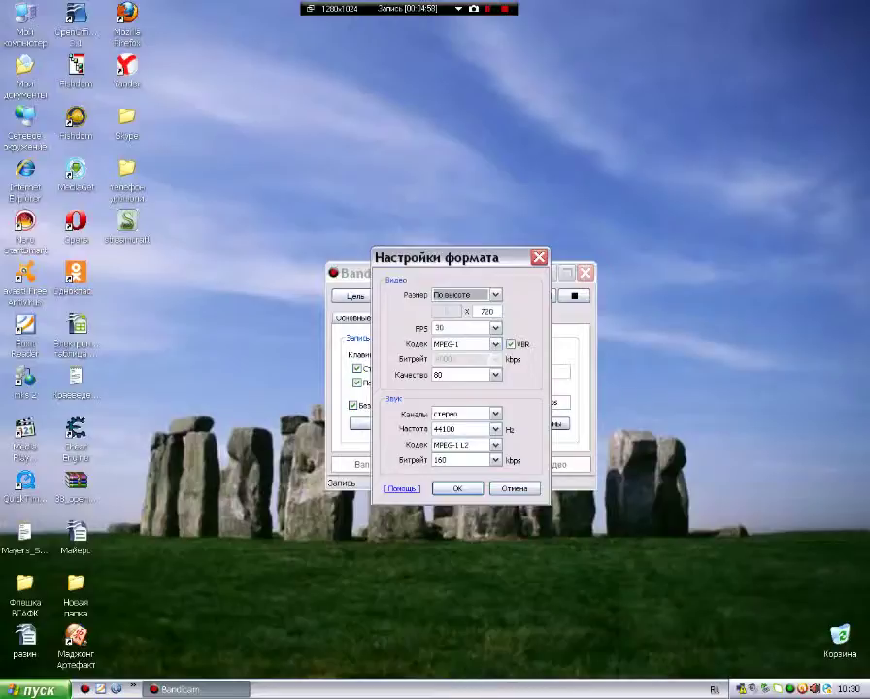
{"action": "mouse_move", "coordinate": [456, 257]}
{"action": "left_mouse_down"}
{"action": "mouse_move", "coordinate": [515, 559]}
{"action": "mouse_move", "coordinate": [452, 270]}
{"action": "left_mouse_up"}
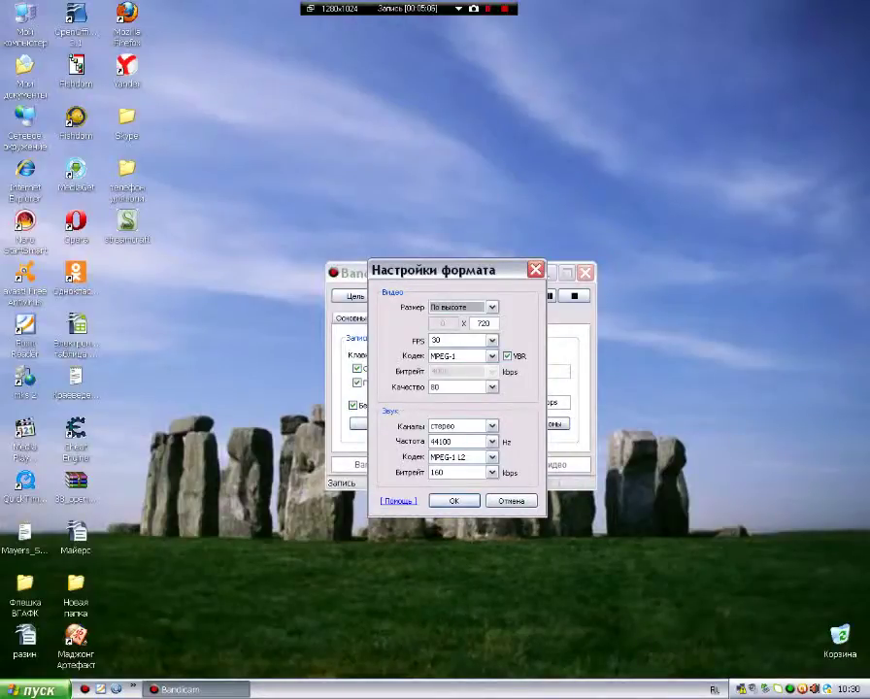
{"action": "left_click", "coordinate": [493, 307]}
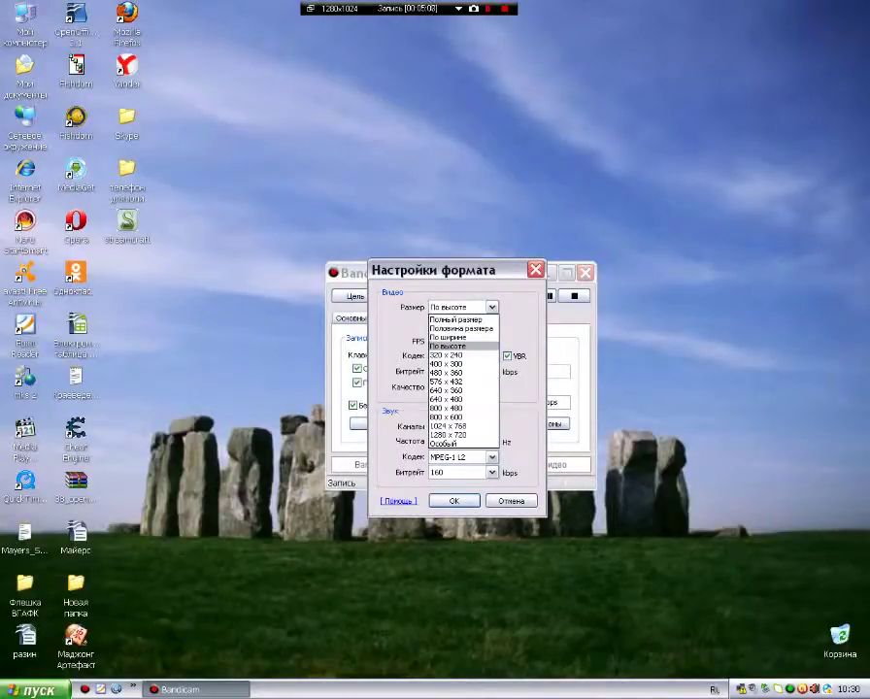
{"action": "left_click", "coordinate": [493, 307]}
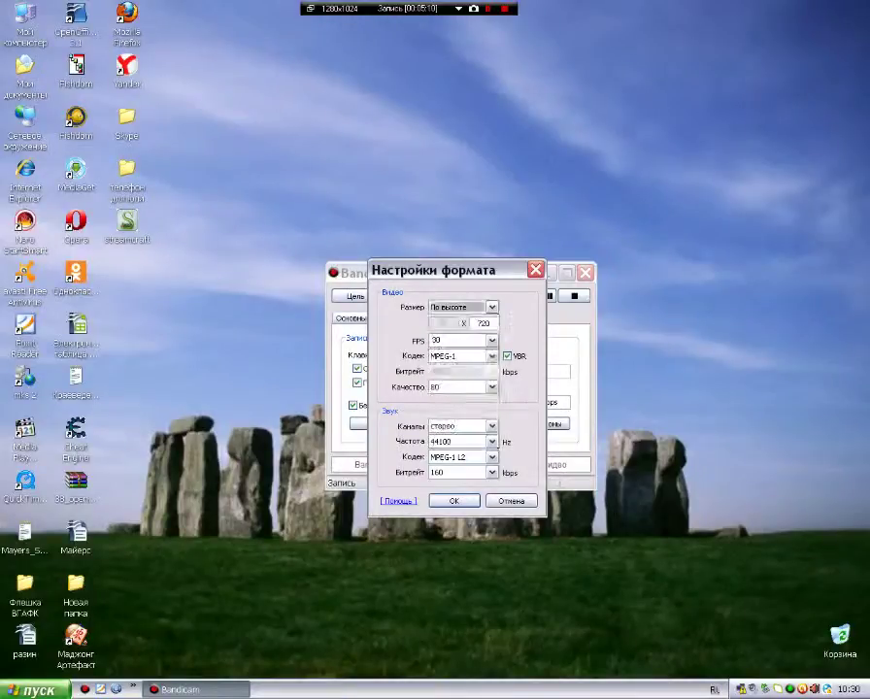
{"action": "left_click", "coordinate": [492, 340]}
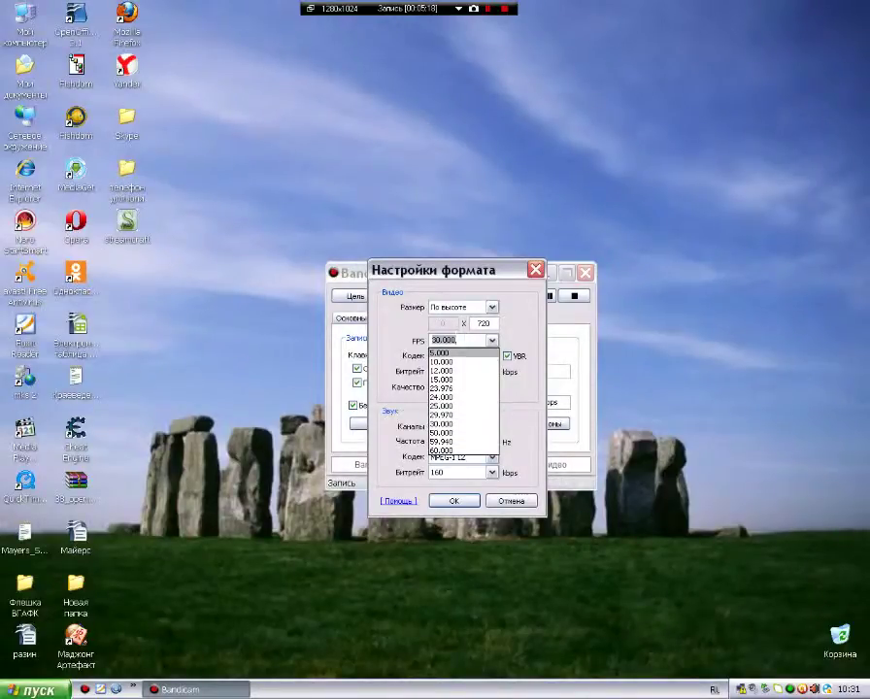
{"action": "left_click", "coordinate": [456, 340]}
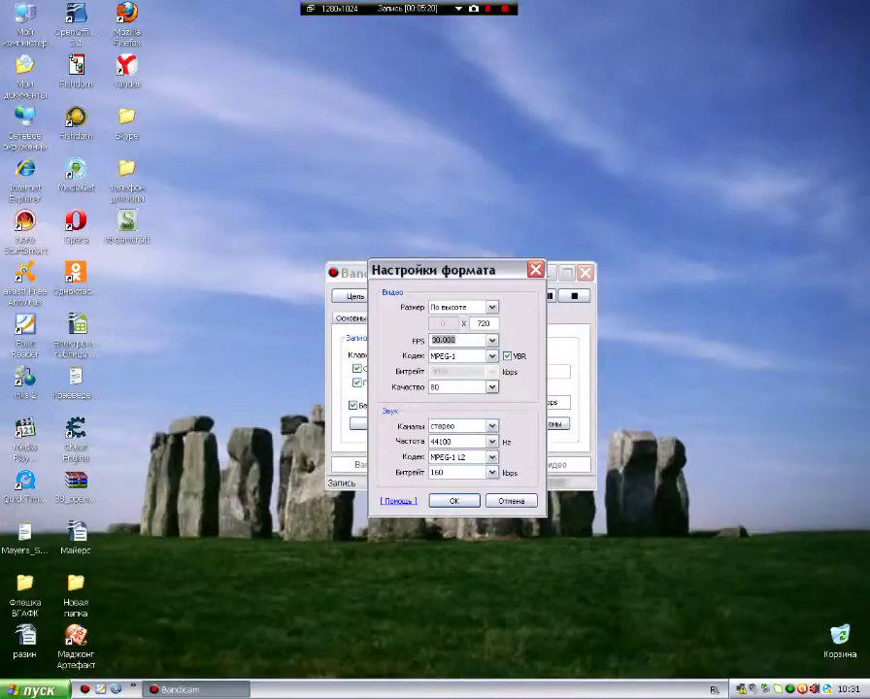
{"action": "left_click", "coordinate": [493, 387]}
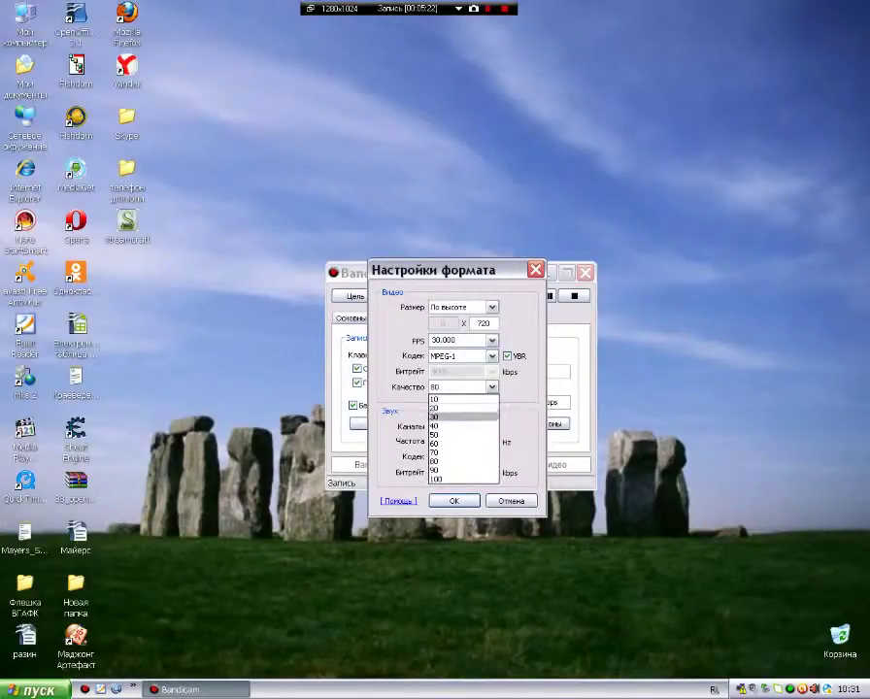
{"action": "left_click", "coordinate": [490, 388]}
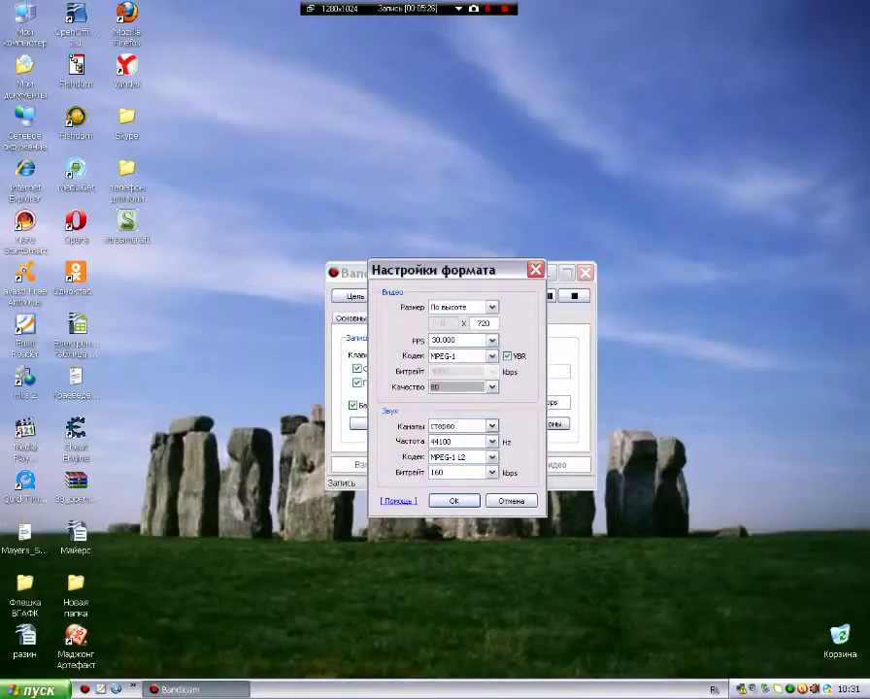
Review the sound channel, frequency and codec options, choose a 160 kbps sound bitrate, and accept the format settings.
{"action": "left_click", "coordinate": [492, 426]}
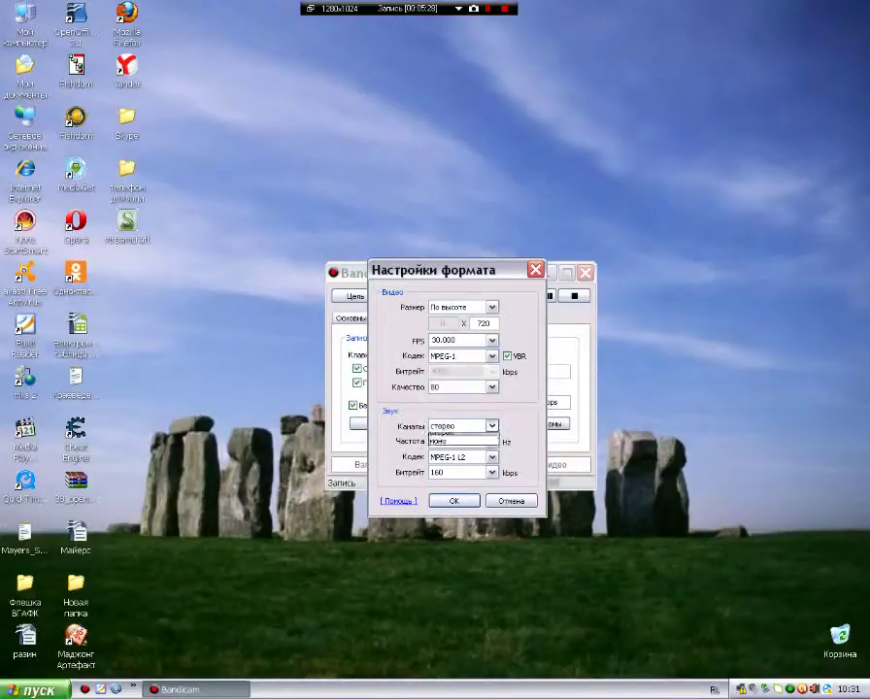
{"action": "left_click", "coordinate": [492, 427]}
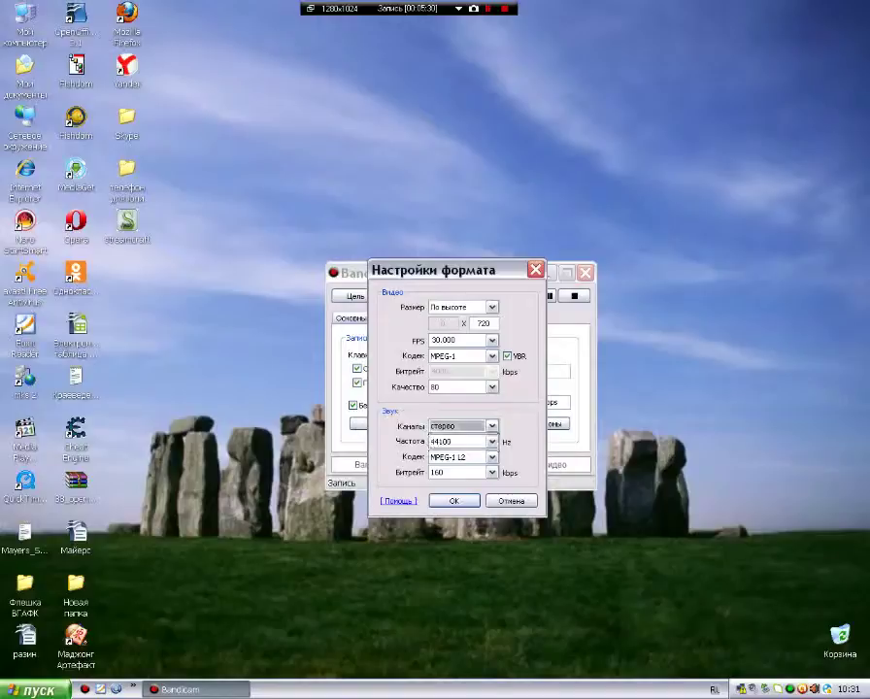
{"action": "left_click", "coordinate": [492, 442]}
{"action": "left_click", "coordinate": [492, 442]}
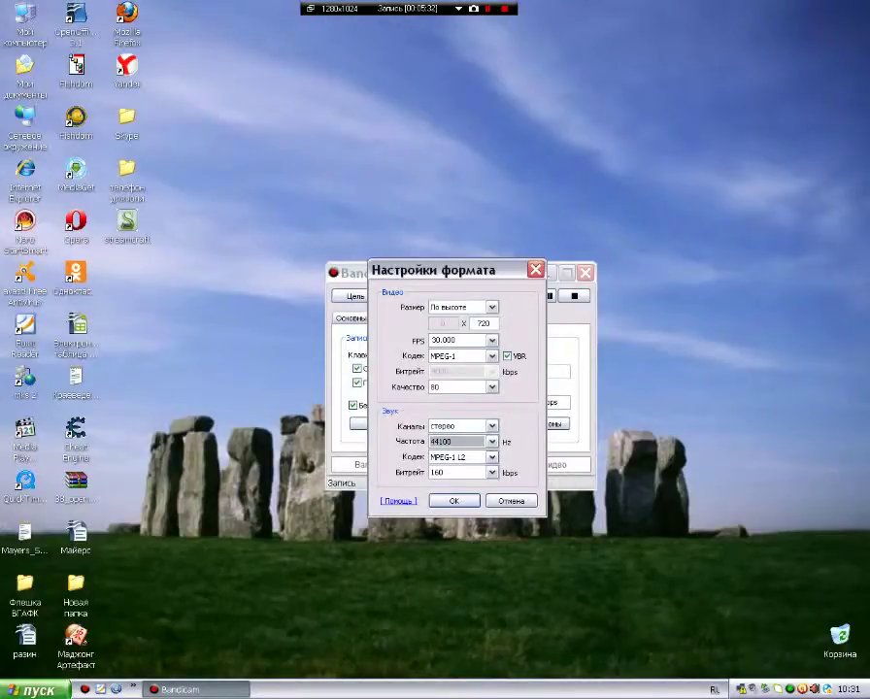
{"action": "left_click", "coordinate": [492, 458]}
{"action": "left_click", "coordinate": [492, 458]}
{"action": "left_click", "coordinate": [492, 472]}
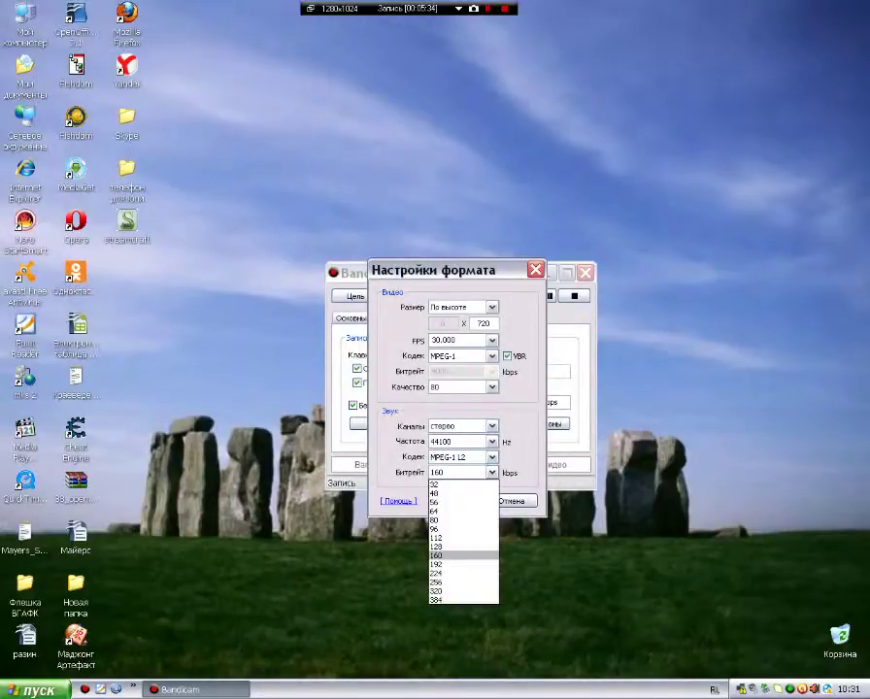
{"action": "left_click", "coordinate": [456, 556]}
{"action": "left_click", "coordinate": [454, 501]}
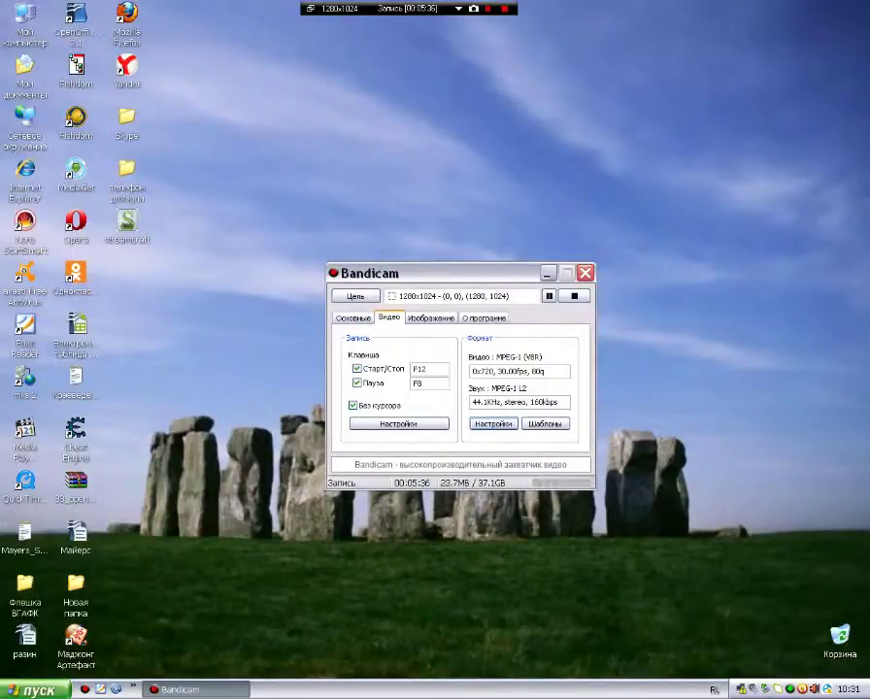
Apply the YouTube (720p) template to the recording format.
{"action": "left_click", "coordinate": [544, 423]}
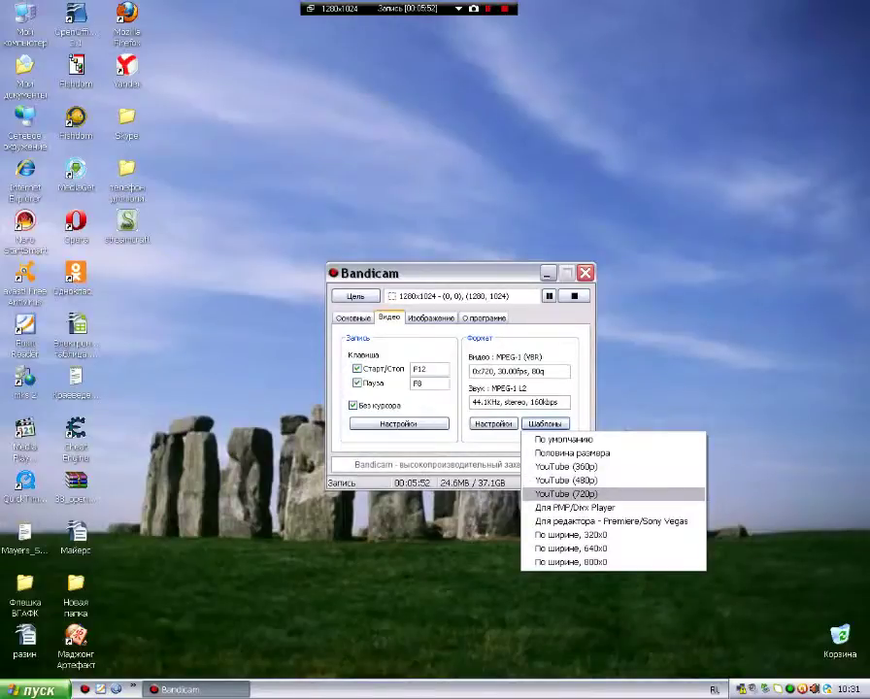
{"action": "left_click", "coordinate": [566, 494]}
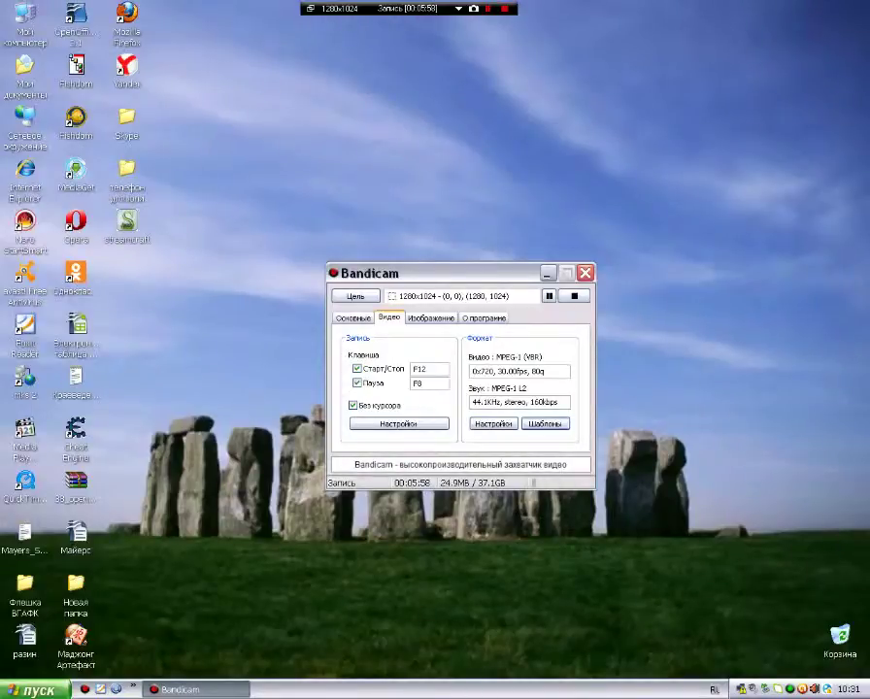
Review Bandicam's general options, program information and capture target types, and minimize its window.
{"action": "left_click", "coordinate": [353, 318]}
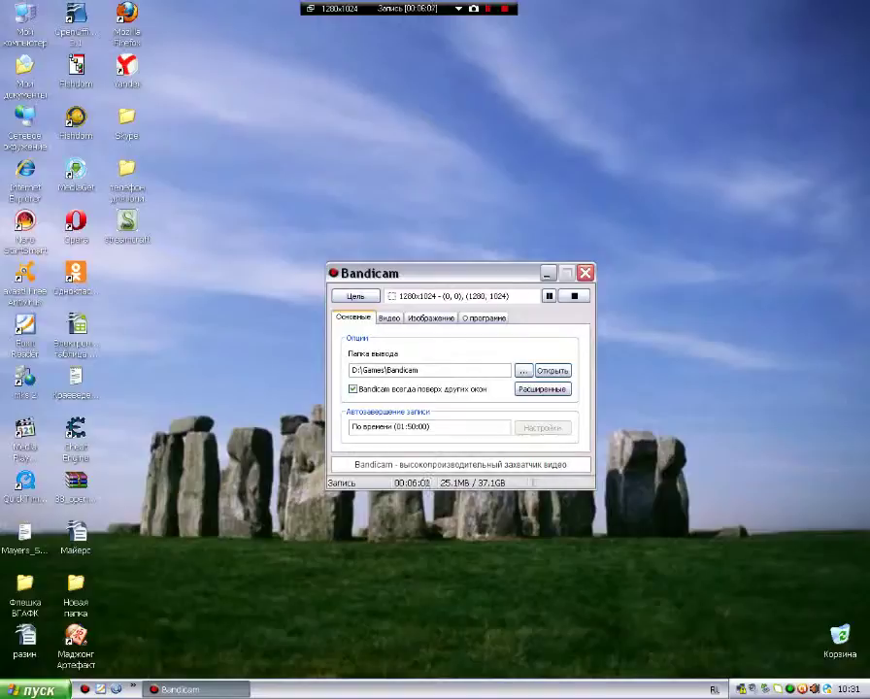
{"action": "left_click", "coordinate": [485, 318]}
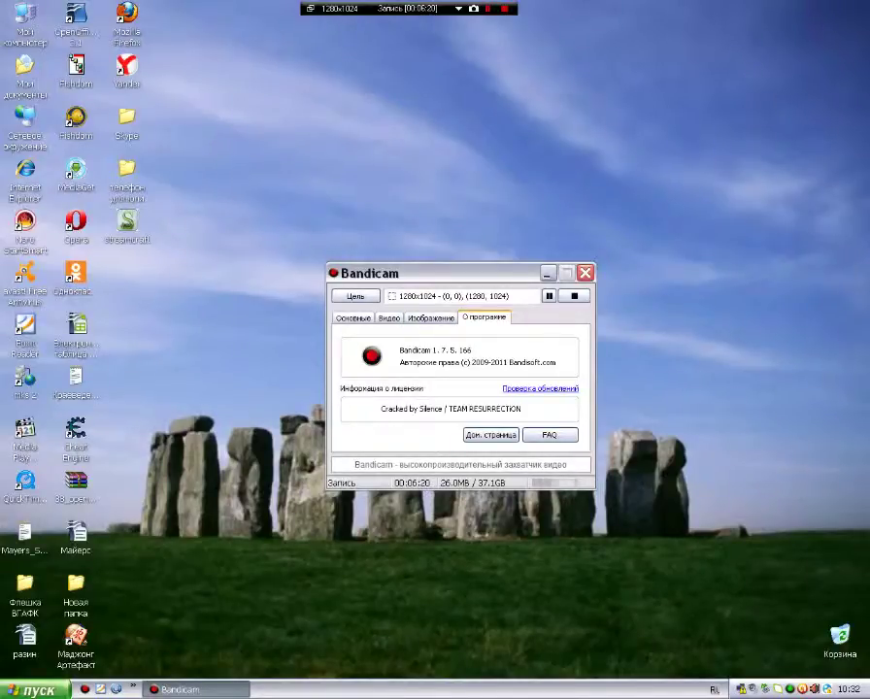
{"action": "left_click", "coordinate": [355, 296]}
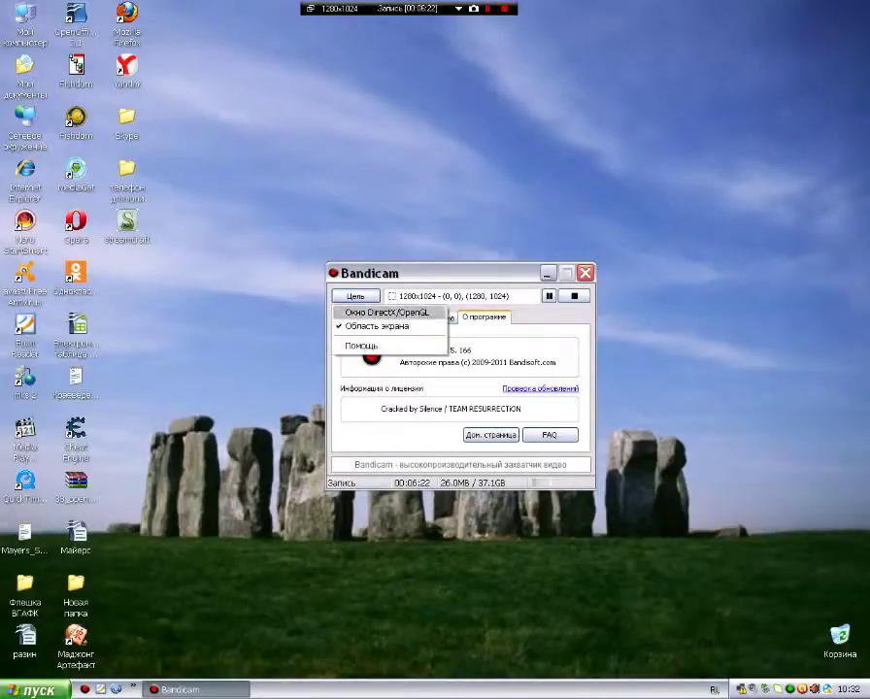
{"action": "left_click", "coordinate": [356, 295]}
{"action": "left_click", "coordinate": [549, 274]}
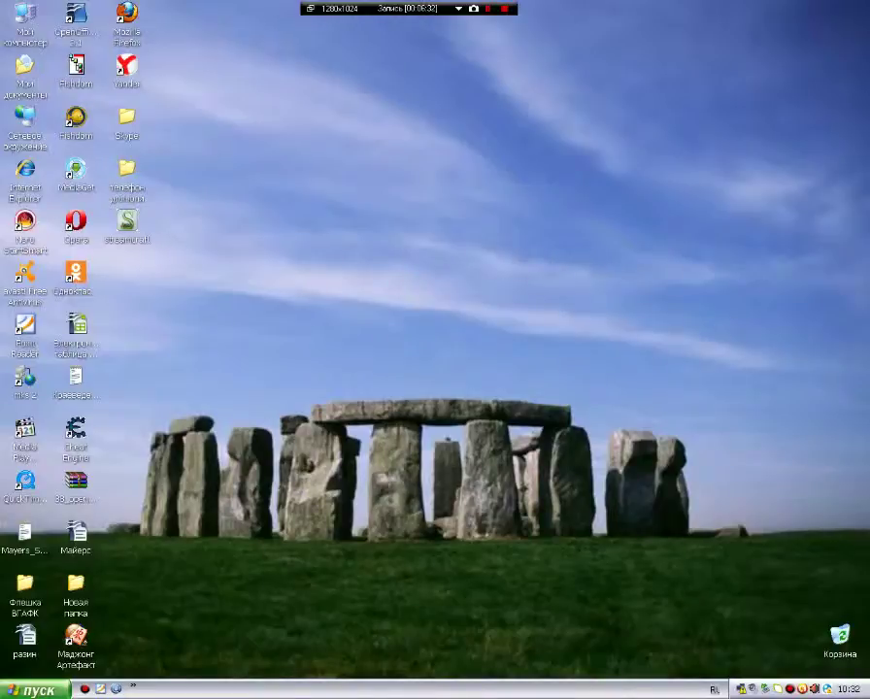
Open the Games folder on local disk D from My Computer.
{"action": "double_click", "coordinate": [25, 19]}
{"action": "double_click", "coordinate": [438, 194]}
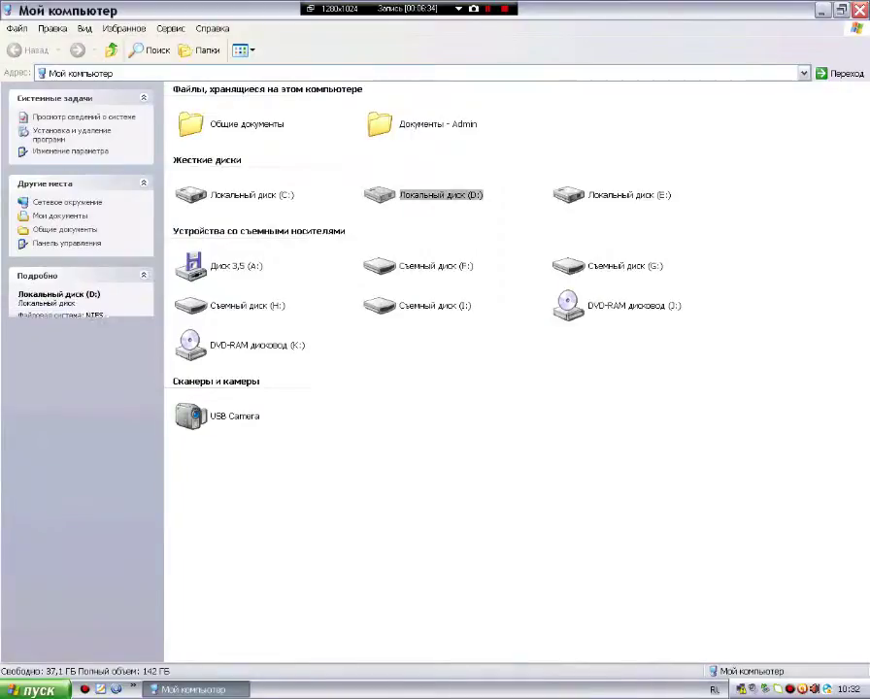
{"action": "double_click", "coordinate": [408, 101]}
{"action": "key", "text": "Return"}
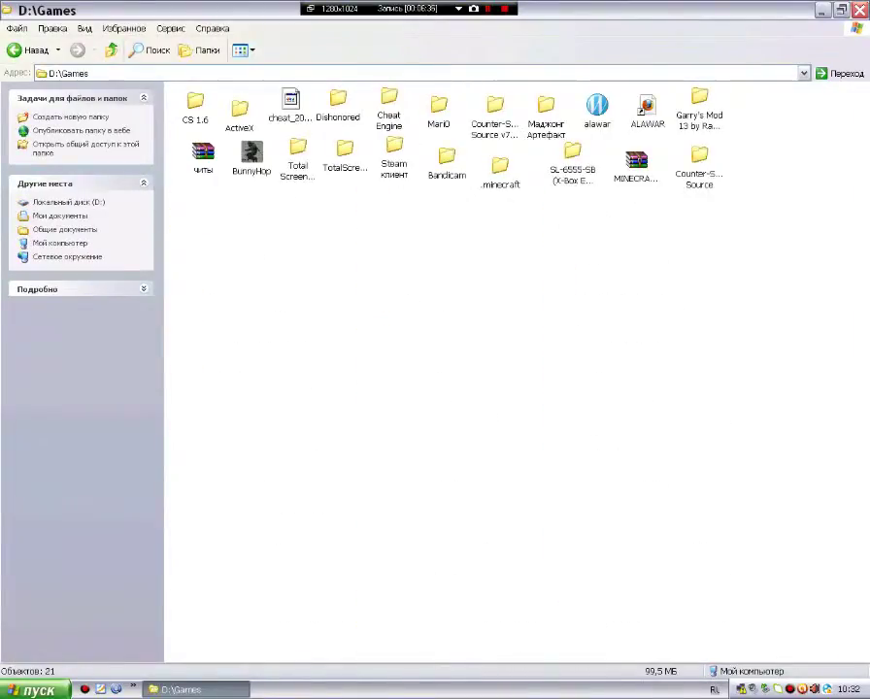
{"action": "mouse_move", "coordinate": [170, 98]}
{"action": "left_mouse_down"}
{"action": "mouse_move", "coordinate": [732, 104]}
{"action": "mouse_move", "coordinate": [173, 100]}
{"action": "left_mouse_up"}
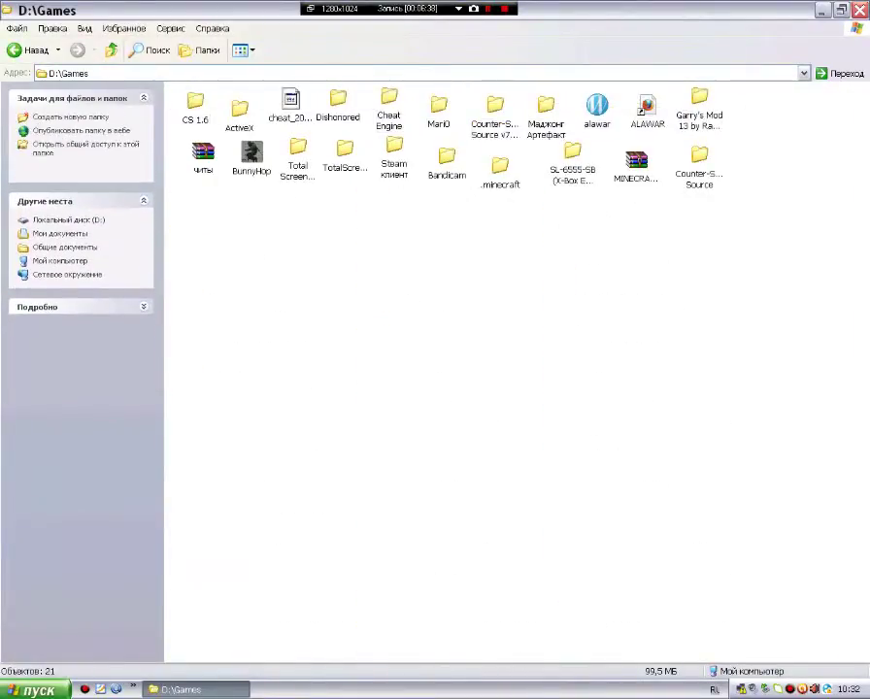
Point out the CS 1.6, Dishonored, Counter-Strike Source, Garry's Mod and Маджонг Артефакт folders and the BunnyHop file, and clear the selection.
{"action": "left_click", "coordinate": [196, 104]}
{"action": "left_click", "coordinate": [338, 102]}
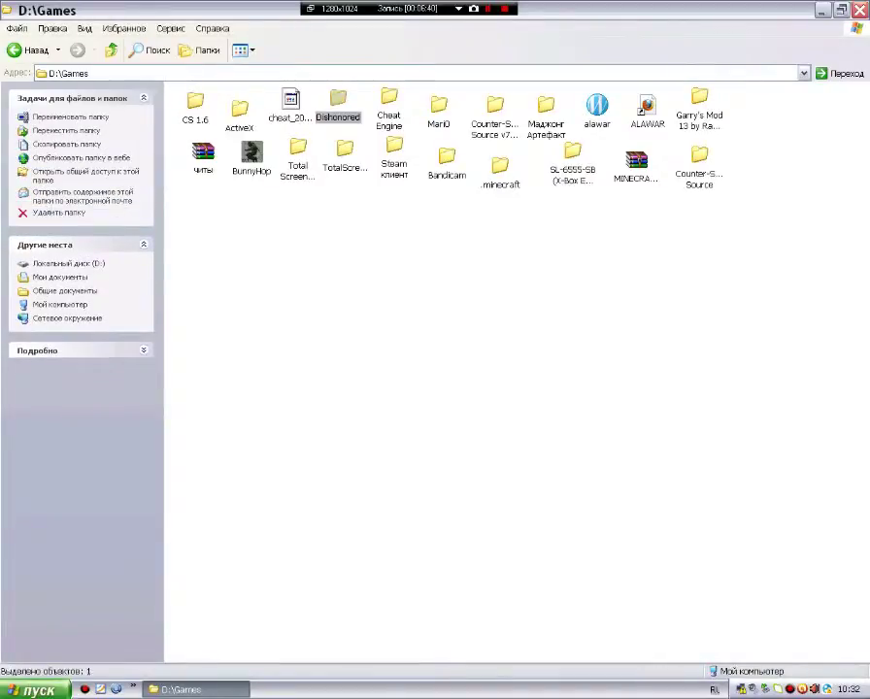
{"action": "left_click", "coordinate": [495, 107]}
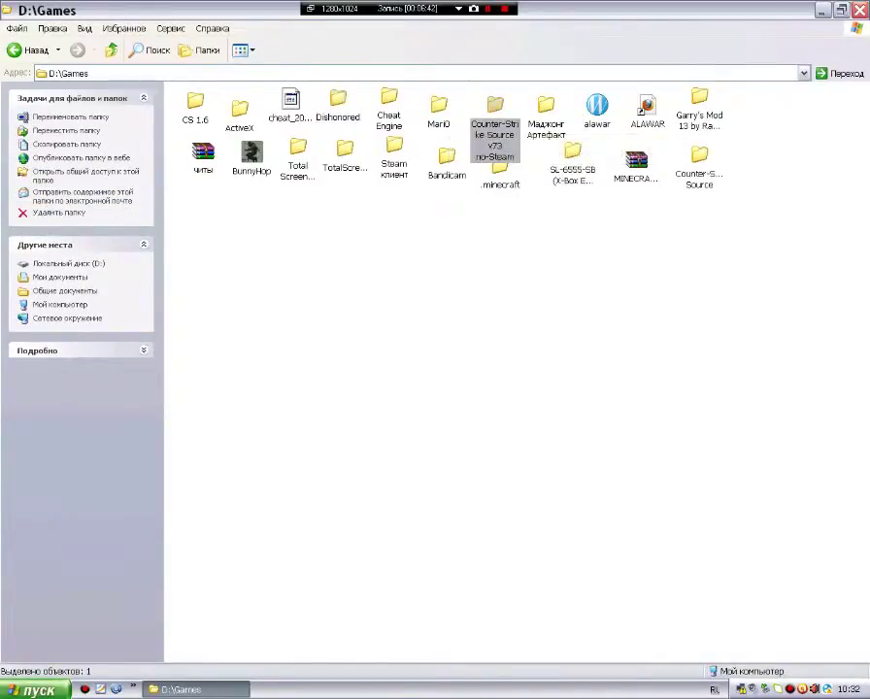
{"action": "left_click", "coordinate": [699, 157]}
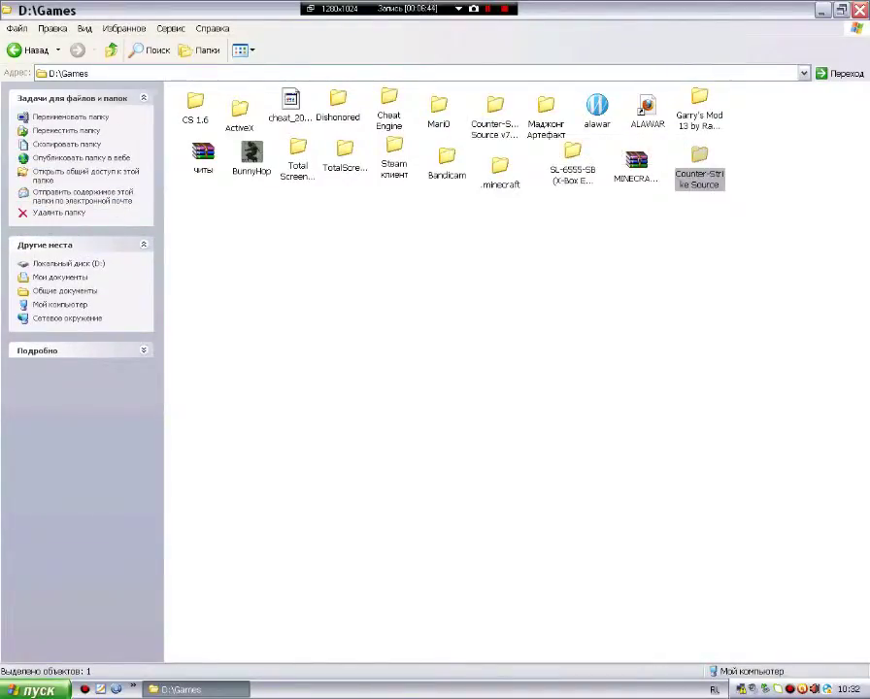
{"action": "left_click", "coordinate": [700, 99]}
{"action": "left_click", "coordinate": [546, 107]}
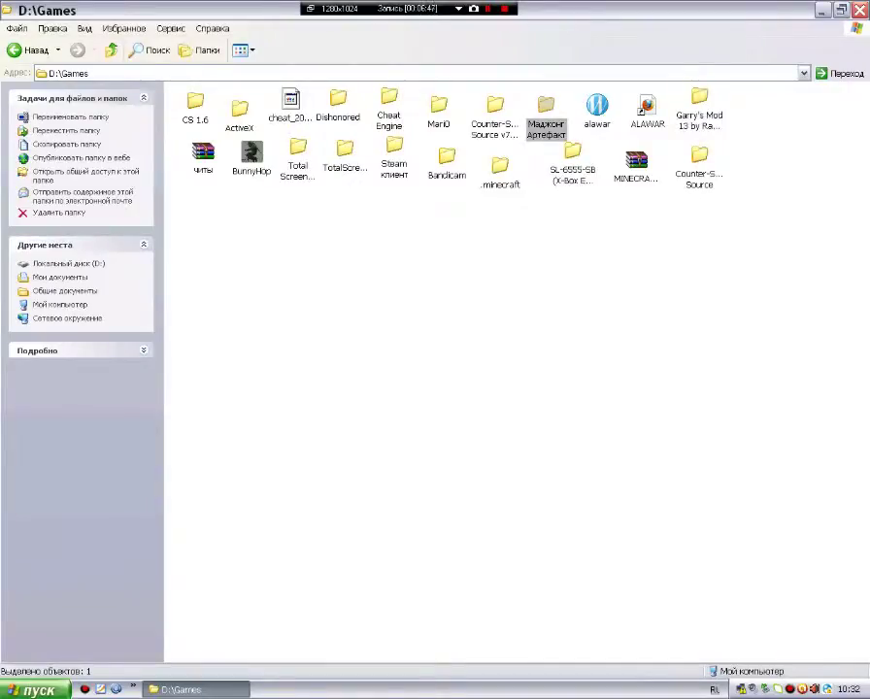
{"action": "left_click", "coordinate": [252, 155]}
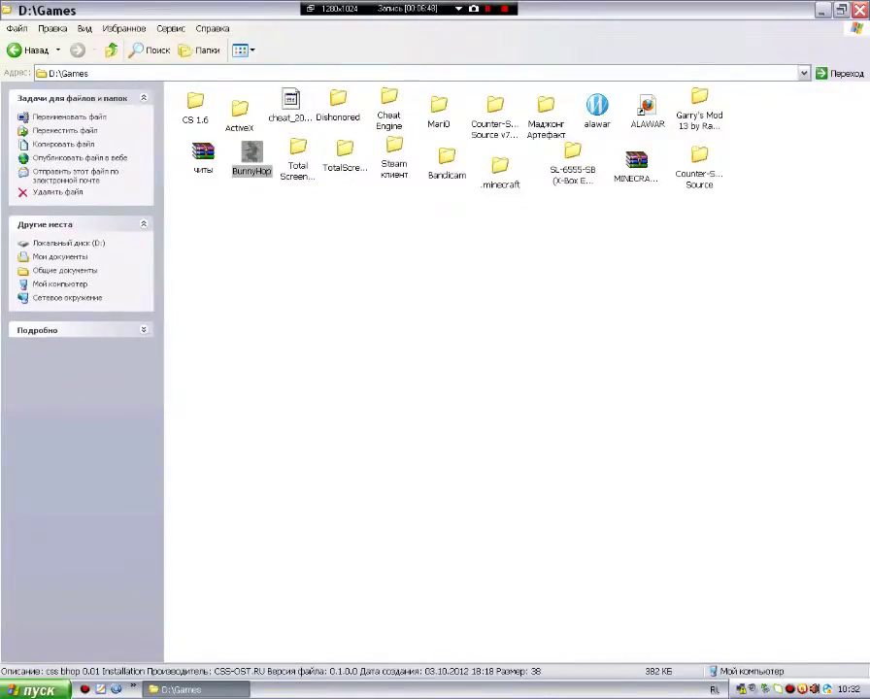
{"action": "left_click", "coordinate": [379, 320]}
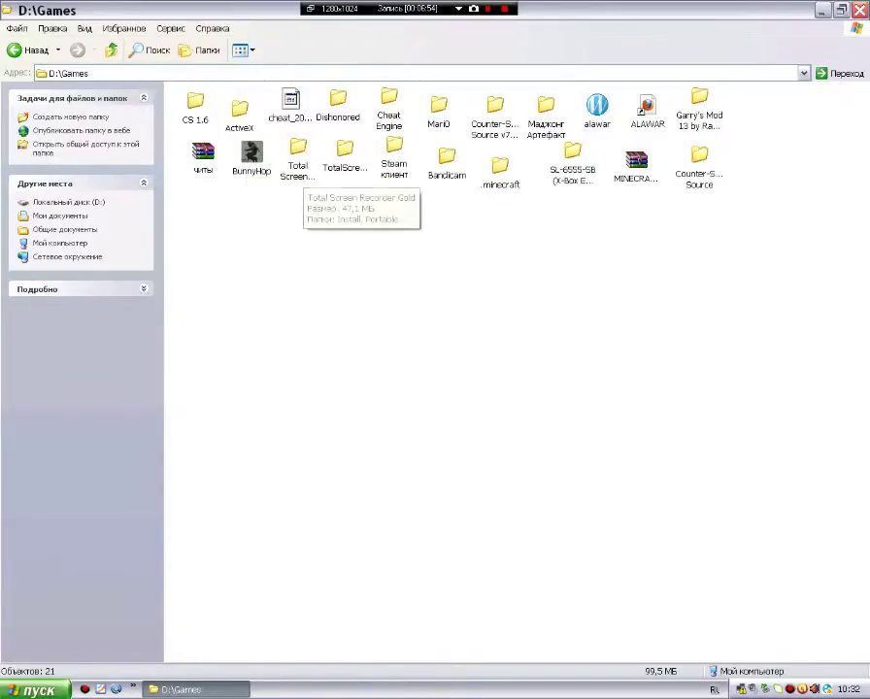
Point out the two Total Screen Recorder folders by outlining the area around them.
{"action": "left_click_drag", "start_coordinate": [380, 219], "coordinate": [255, 141]}
{"action": "left_click_drag", "start_coordinate": [380, 141], "coordinate": [330, 227]}
{"action": "left_click_drag", "start_coordinate": [278, 199], "coordinate": [337, 306]}
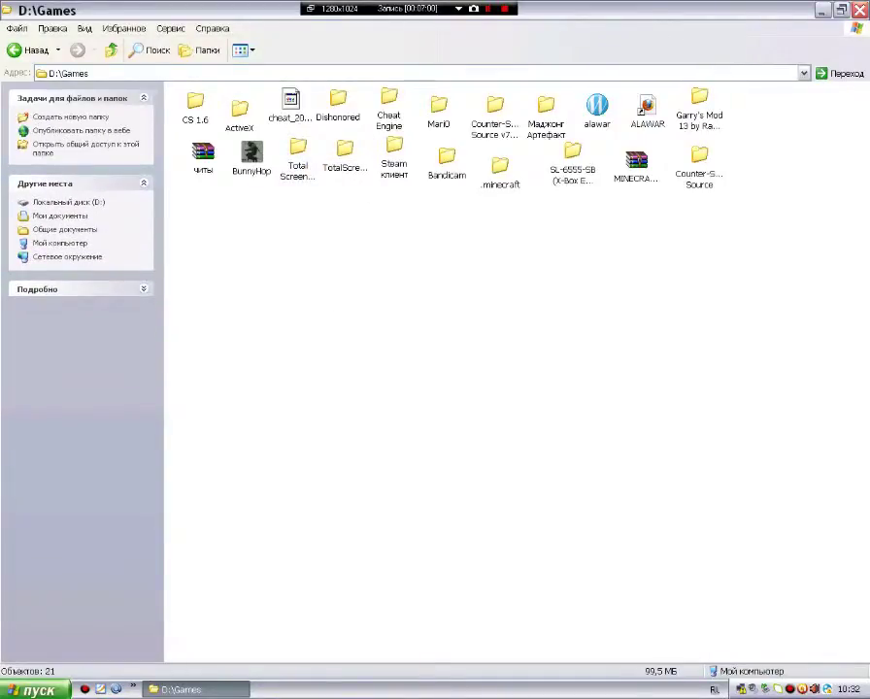
View the contents of the Steam клиент folder and return to D:\Games.
{"action": "left_click", "coordinate": [394, 153]}
{"action": "left_click", "coordinate": [388, 254]}
{"action": "double_click", "coordinate": [395, 150]}
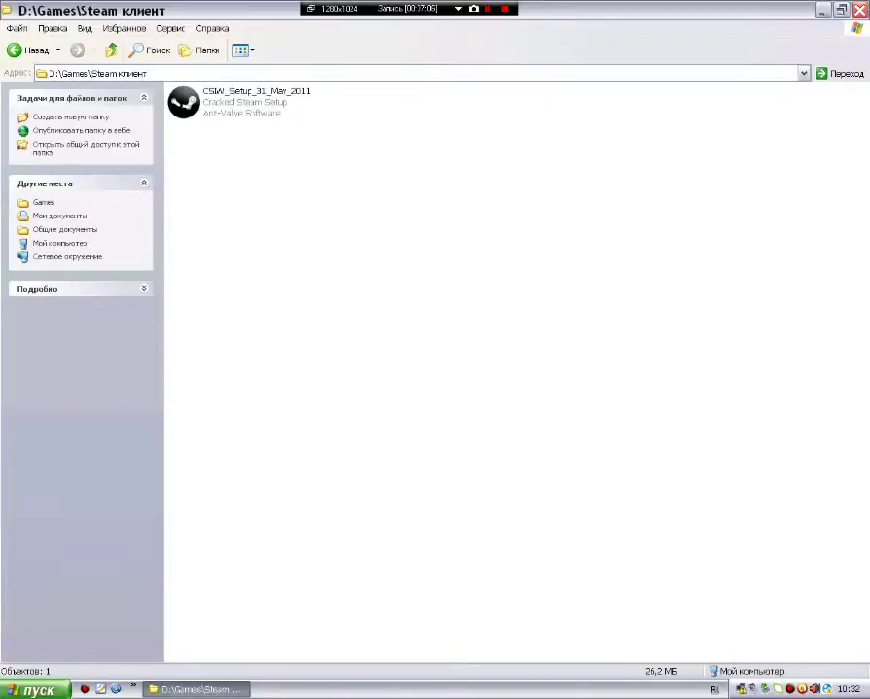
{"action": "left_click", "coordinate": [29, 50]}
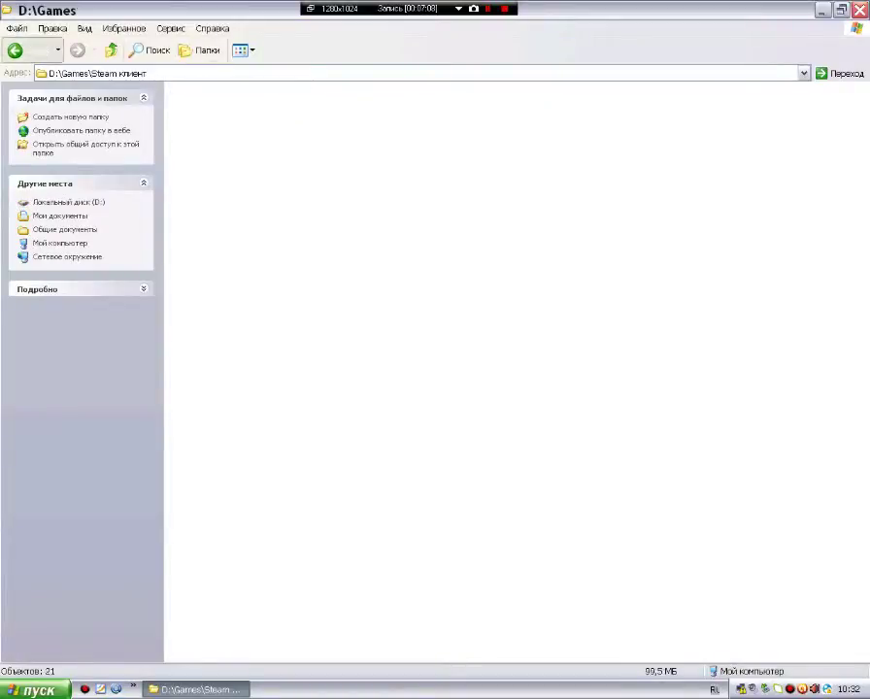
{"action": "double_click", "coordinate": [447, 158]}
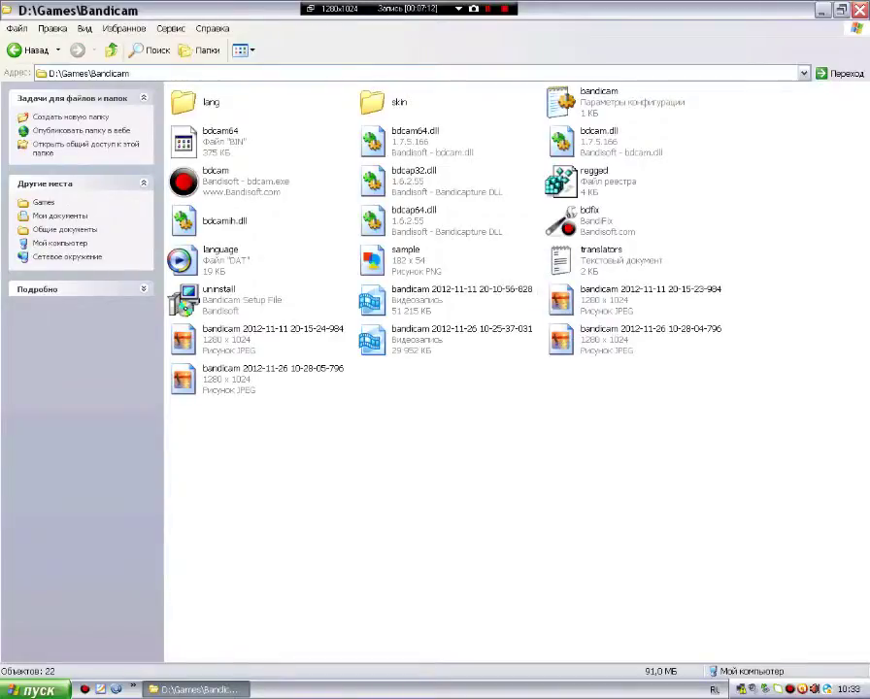
{"action": "left_click", "coordinate": [640, 339]}
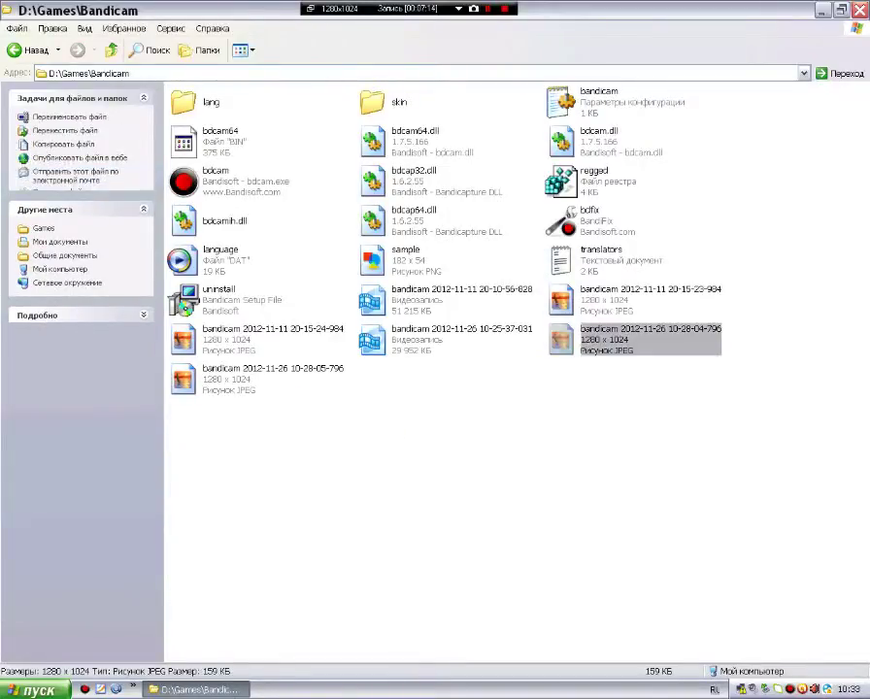
{"action": "double_click", "coordinate": [641, 339]}
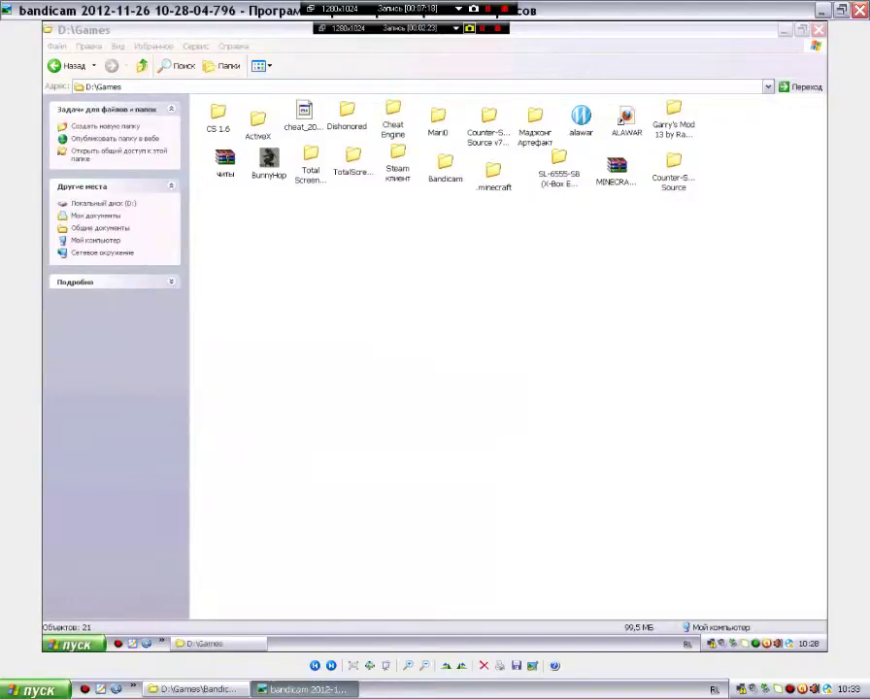
{"action": "left_click", "coordinate": [859, 10]}
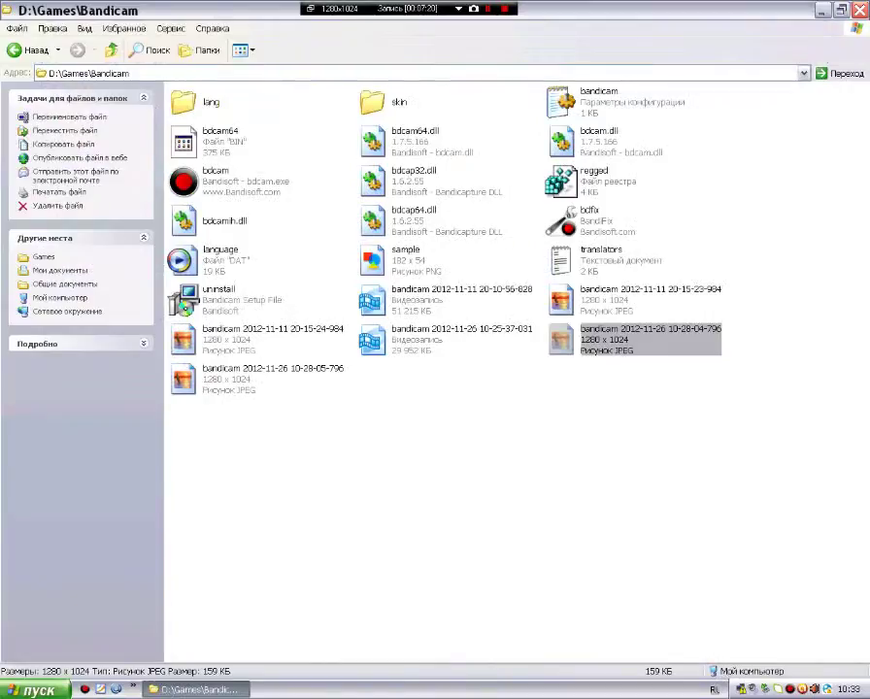
{"action": "left_click", "coordinate": [590, 222]}
{"action": "left_click", "coordinate": [622, 447]}
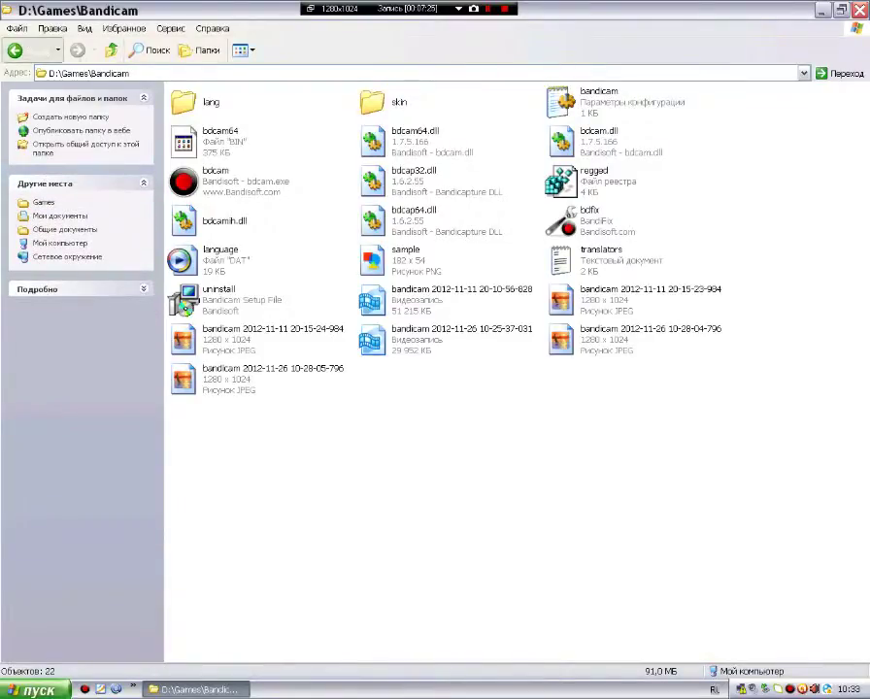
{"action": "left_click", "coordinate": [29, 50]}
{"action": "left_click", "coordinate": [388, 340]}
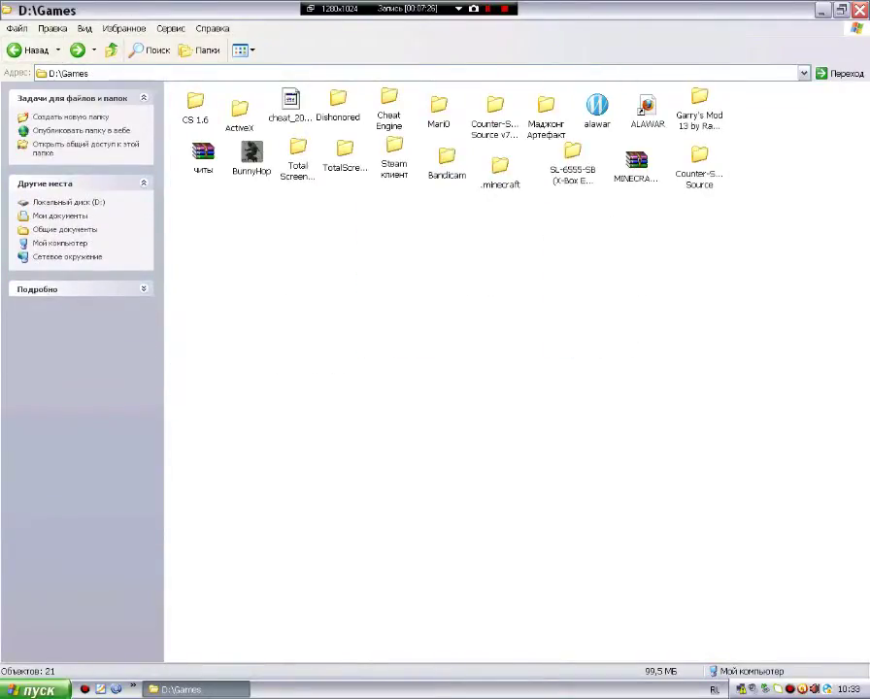
Browse the contents of the .minecraft folder inside D:\Games.
{"action": "double_click", "coordinate": [500, 167]}
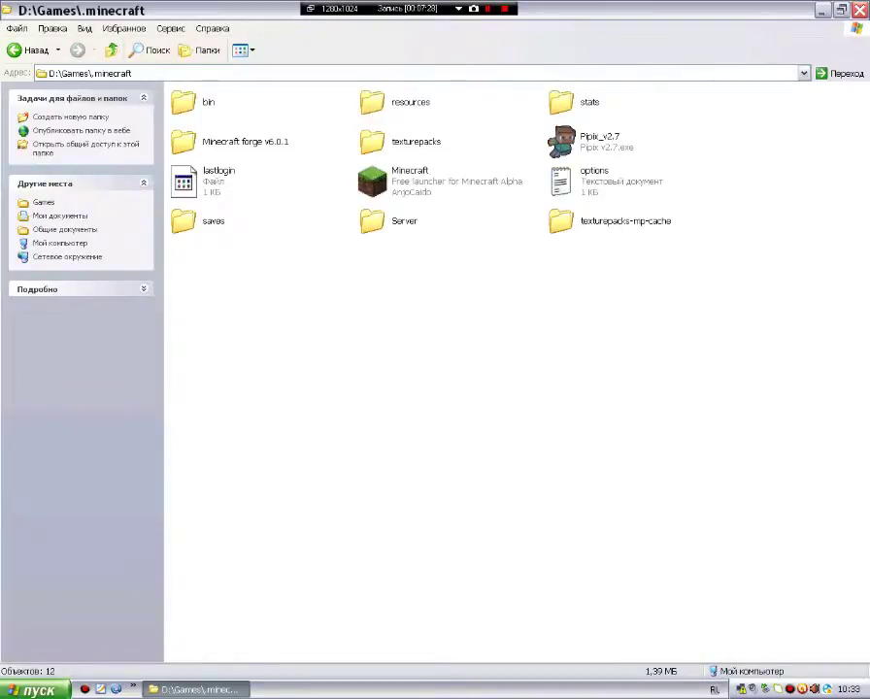
{"action": "left_click_drag", "start_coordinate": [214, 334], "coordinate": [509, 243]}
{"action": "key", "text": "alt+Left"}
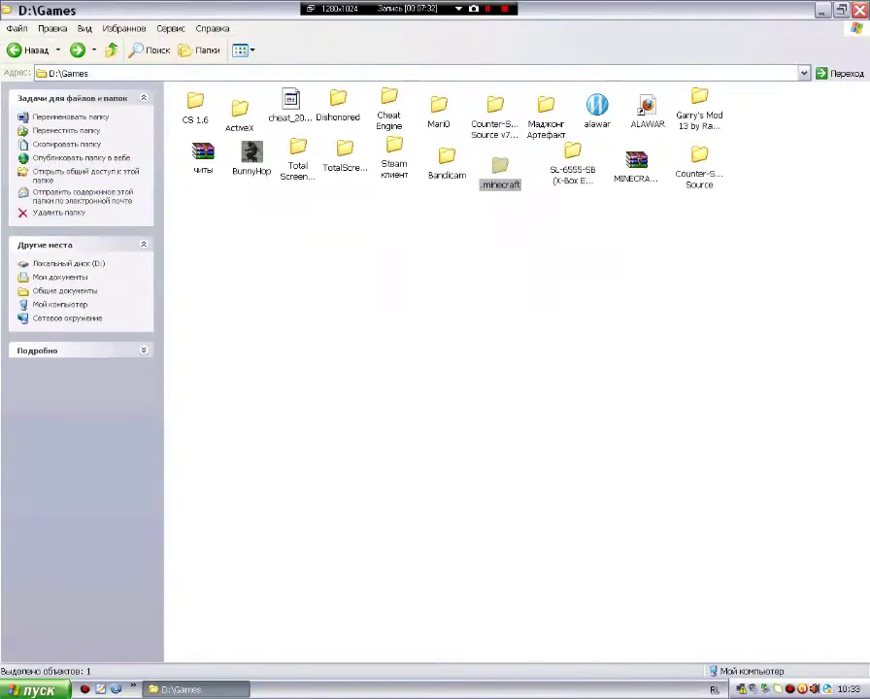
{"action": "double_click", "coordinate": [500, 167]}
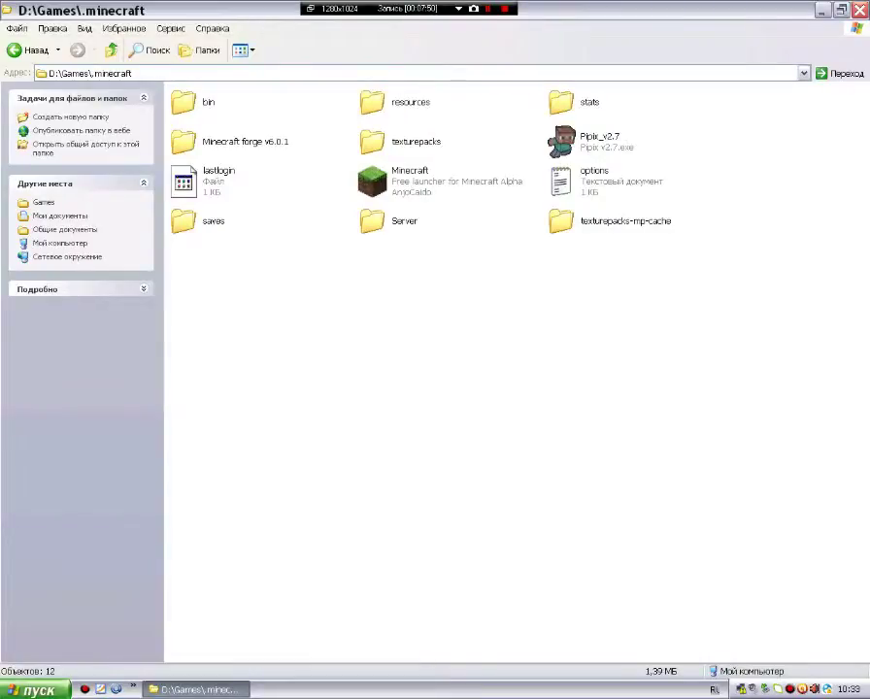
Check the contents of the saves folder and return to the .minecraft folder.
{"action": "double_click", "coordinate": [195, 221]}
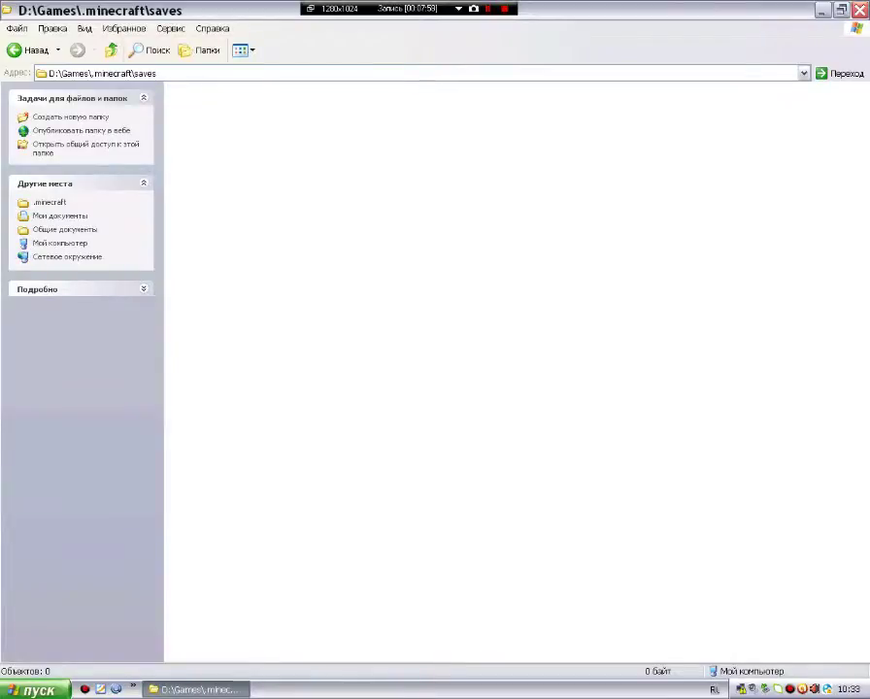
{"action": "left_click", "coordinate": [29, 50]}
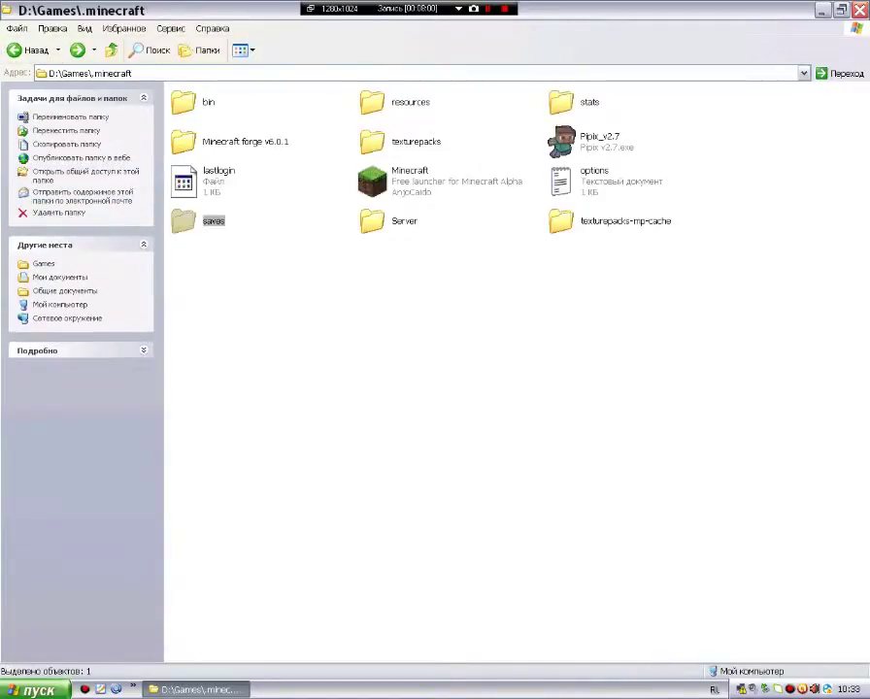
{"action": "left_click", "coordinate": [409, 181]}
{"action": "left_click", "coordinate": [437, 340]}
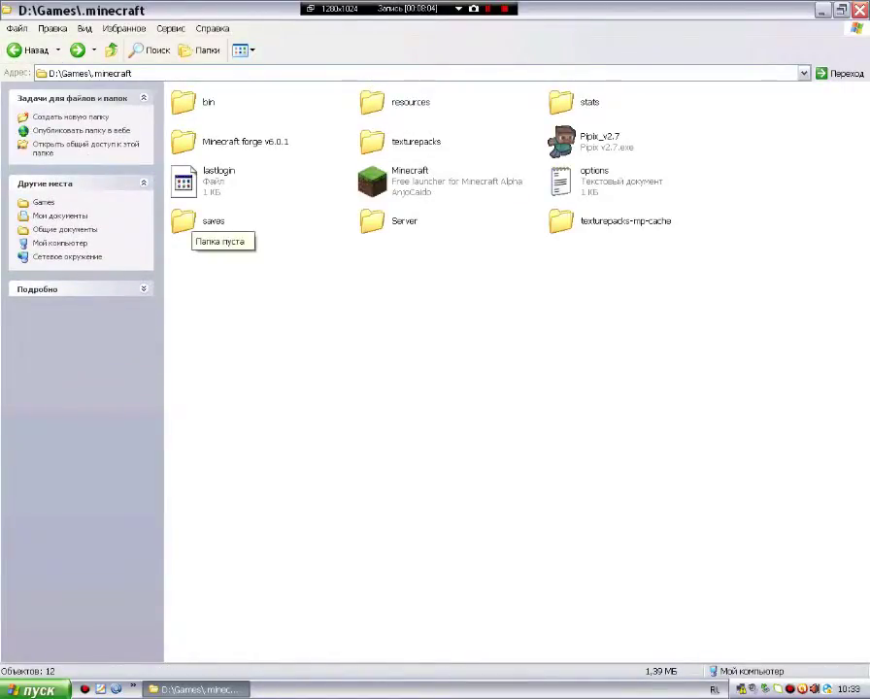
{"action": "double_click", "coordinate": [184, 221]}
{"action": "left_click", "coordinate": [28, 50]}
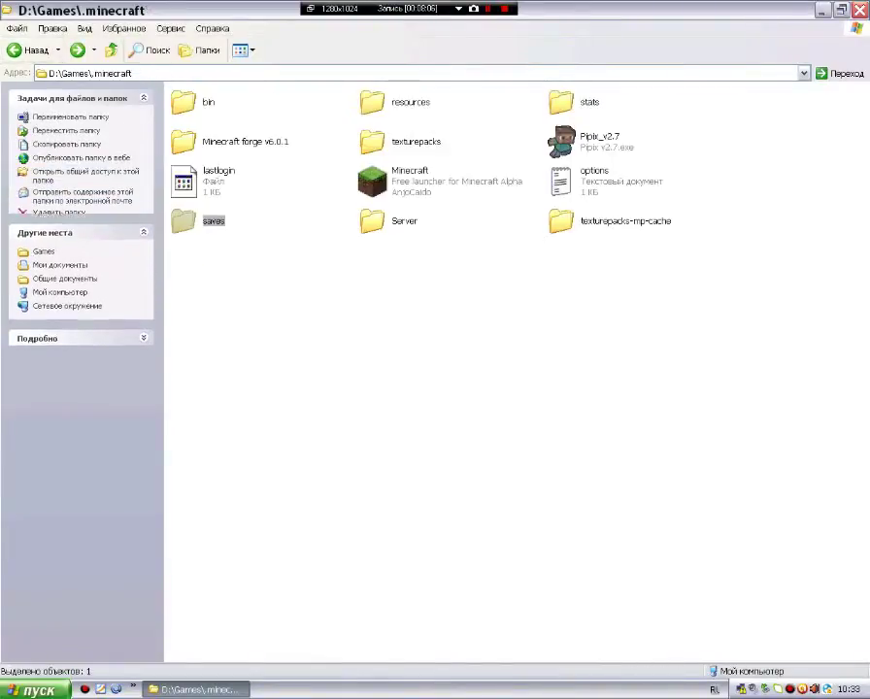
Open the properties of the Minecraft launcher in .minecraft and review its general information and each version detail through Язык.
{"action": "right_click", "coordinate": [389, 173]}
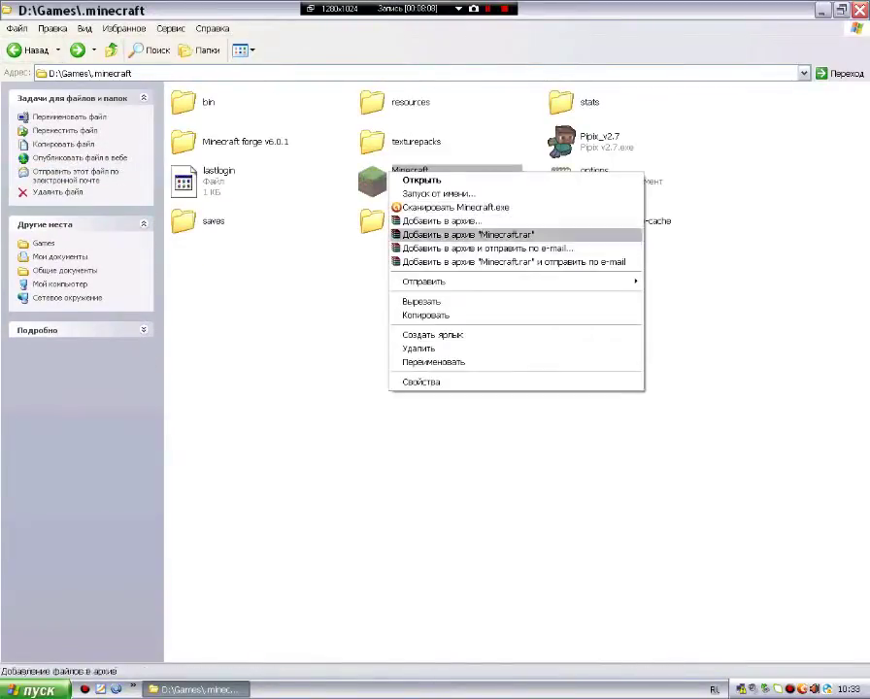
{"action": "left_click", "coordinate": [422, 382]}
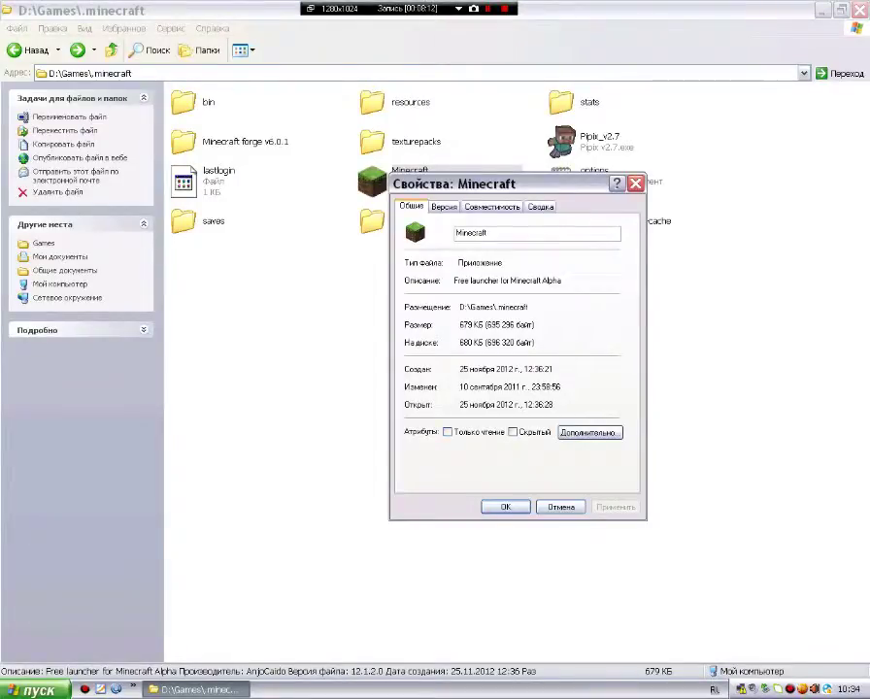
{"action": "key", "text": "ctrl+Tab"}
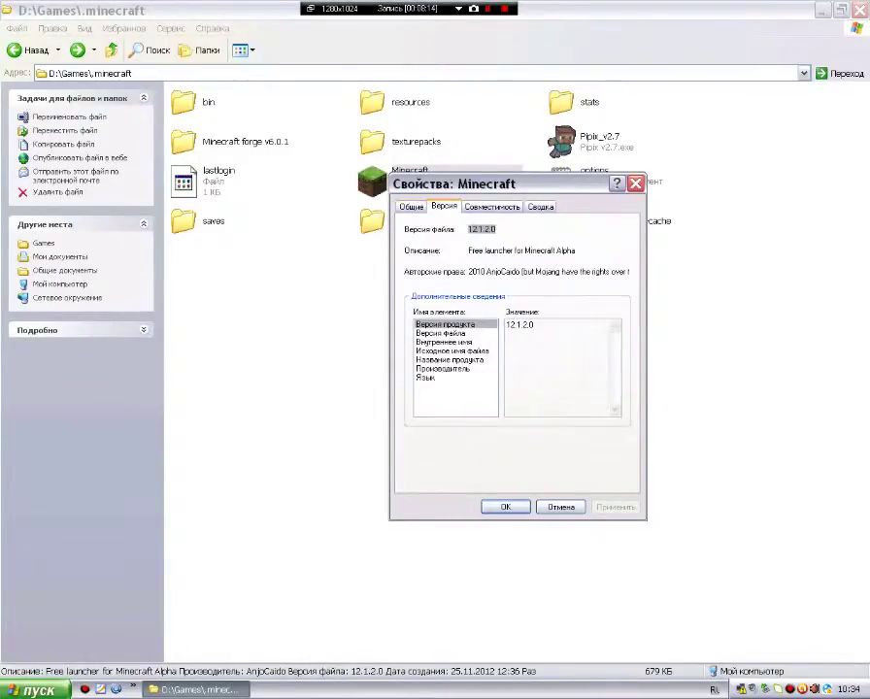
{"action": "left_click", "coordinate": [502, 231]}
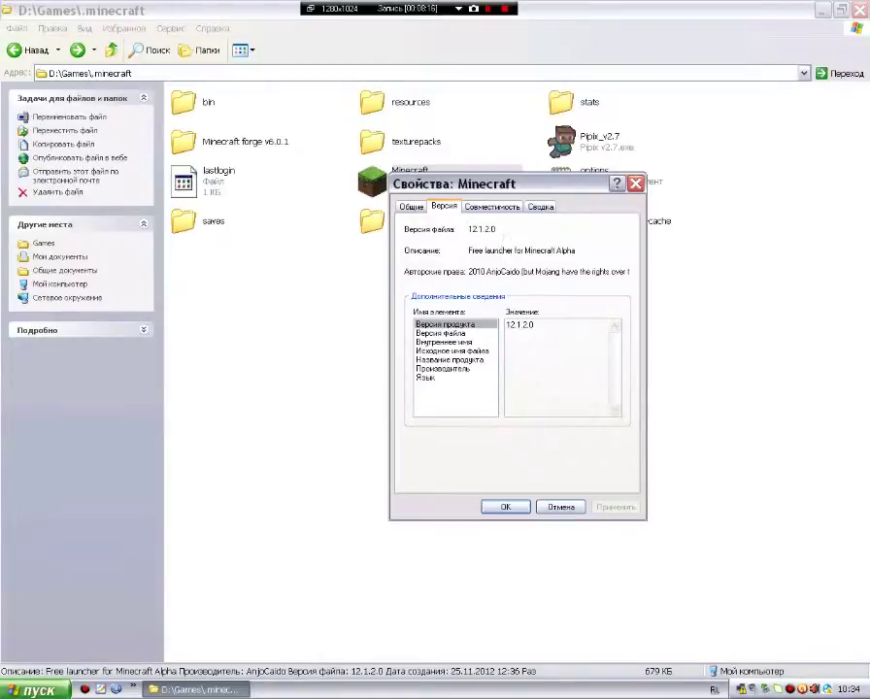
{"action": "key", "text": "Down"}
{"action": "key", "text": "Down"}
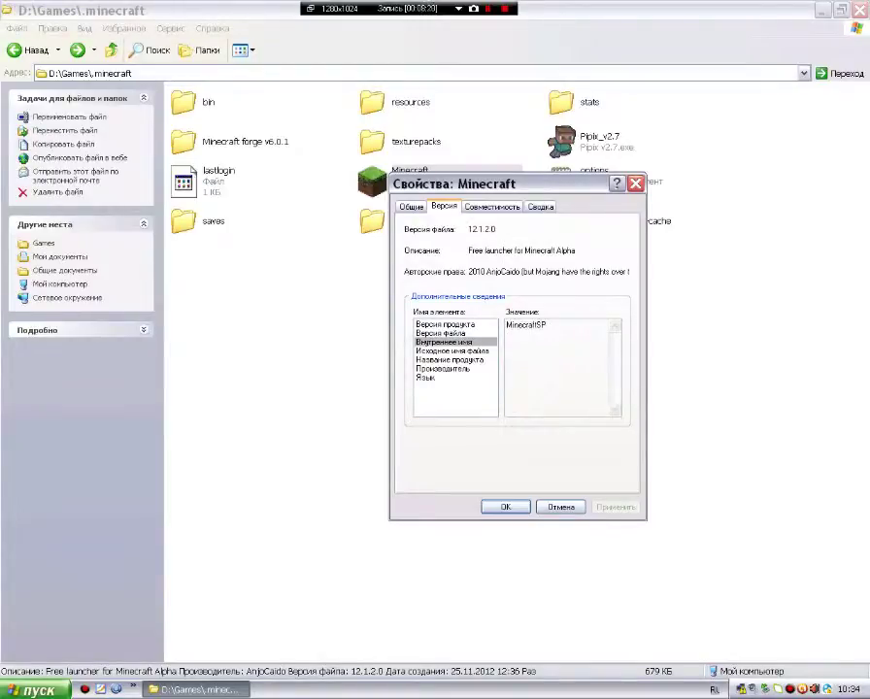
{"action": "key", "text": "Down"}
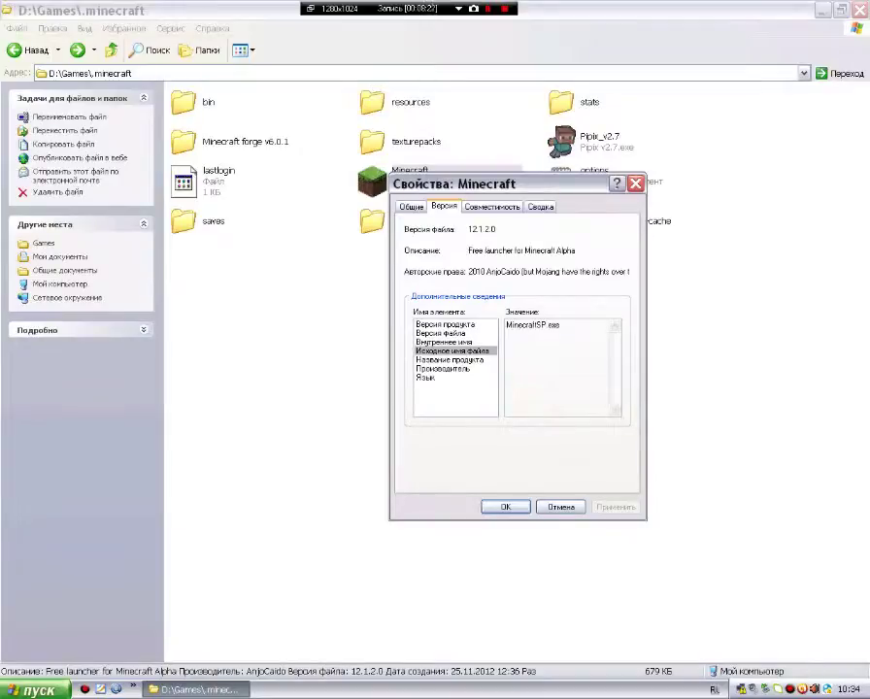
{"action": "key", "text": "Down"}
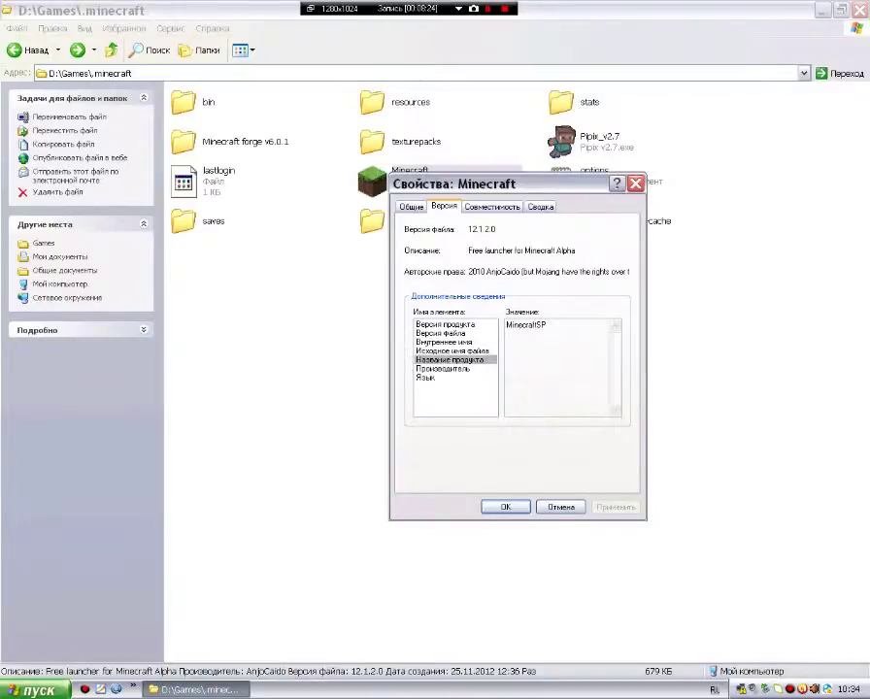
{"action": "key", "text": "Down"}
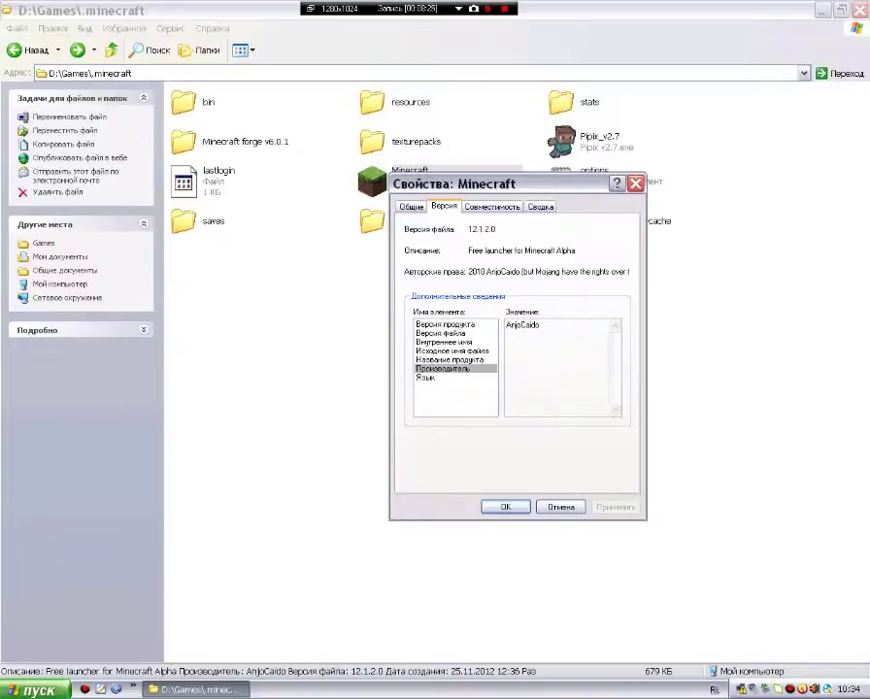
{"action": "key", "text": "Down"}
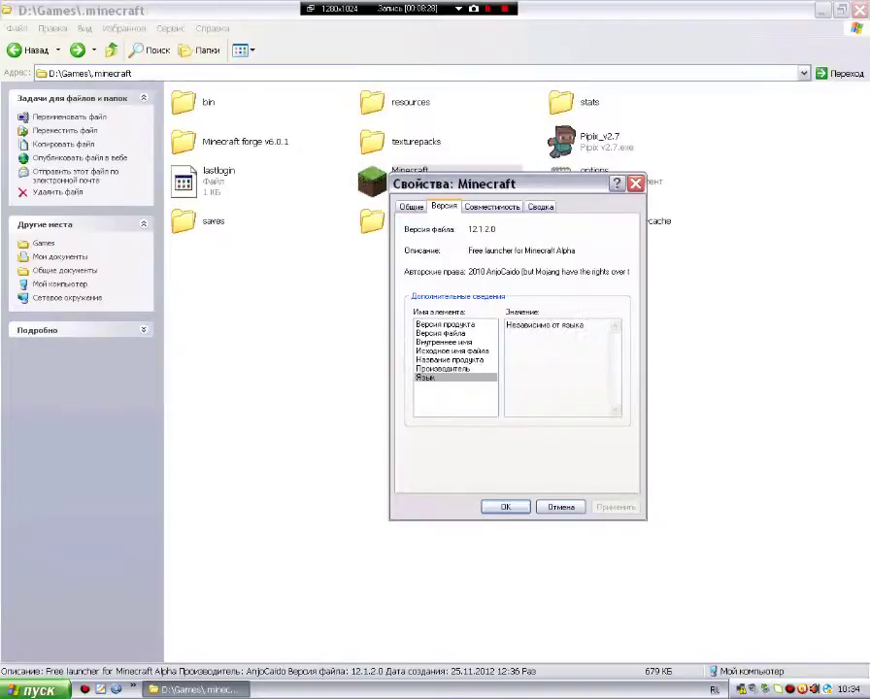
{"action": "key", "text": "Home"}
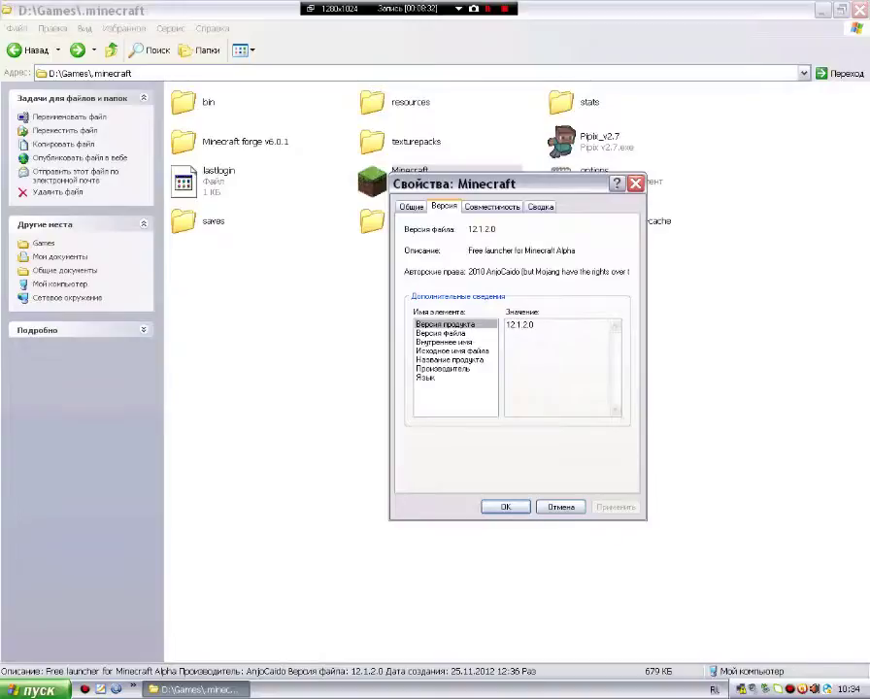
Enable the launcher's compatibility mode with Windows 95 selected, then turn compatibility mode back off.
{"action": "key", "text": "ctrl+Tab"}
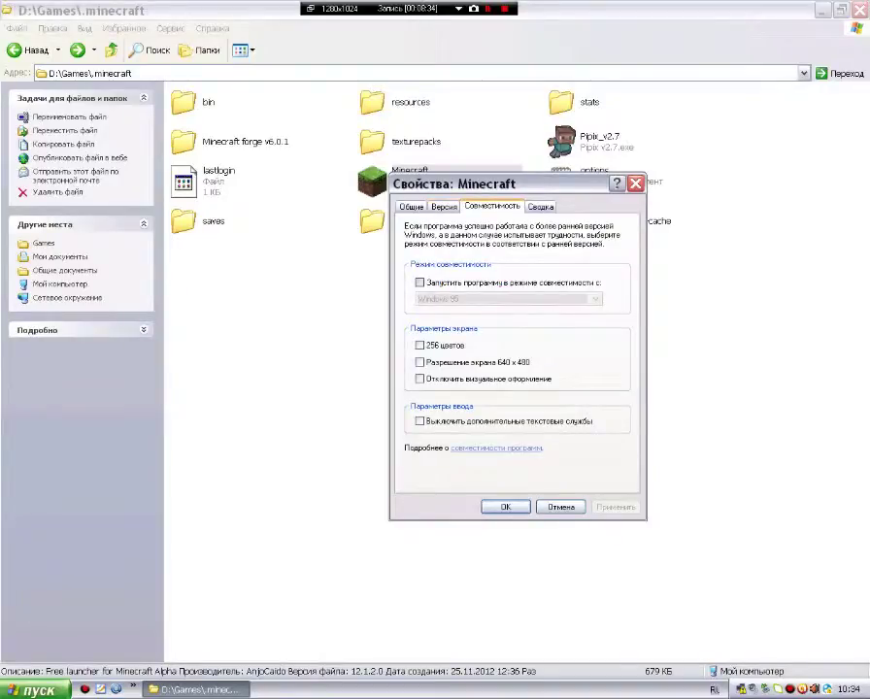
{"action": "left_click", "coordinate": [420, 283]}
{"action": "left_click", "coordinate": [595, 300]}
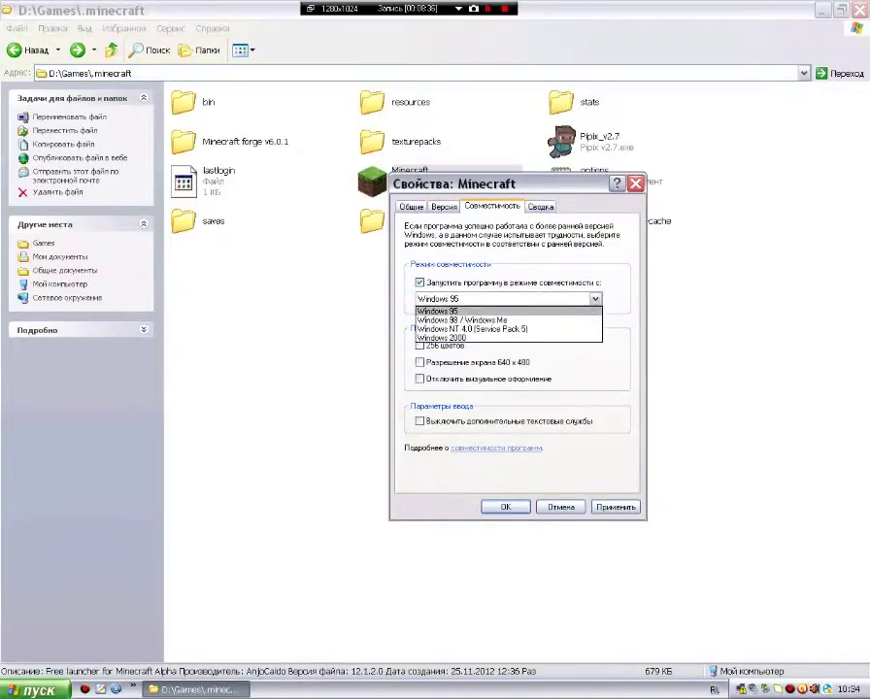
{"action": "left_click", "coordinate": [461, 312]}
{"action": "left_click", "coordinate": [420, 283]}
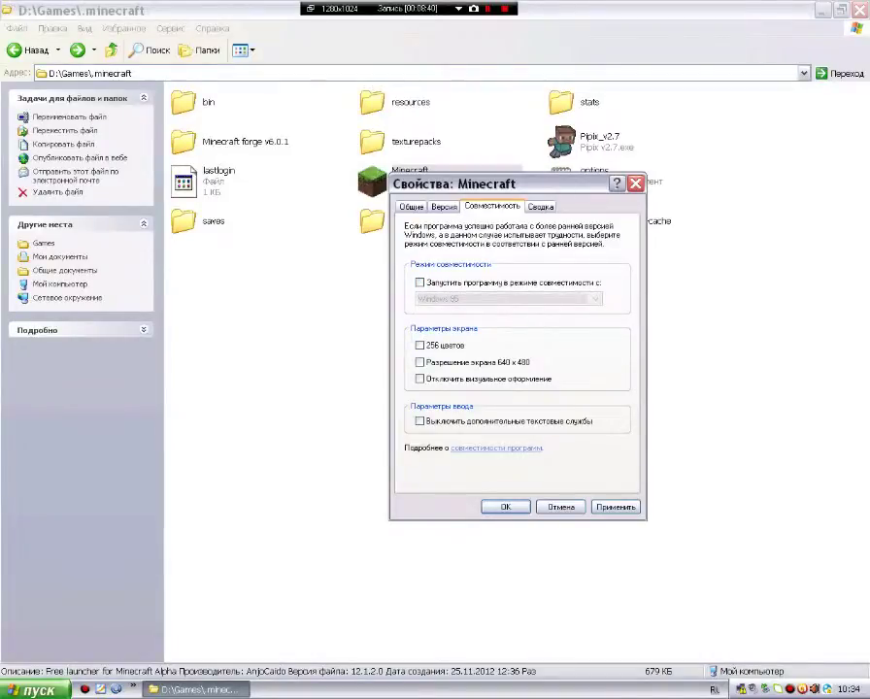
Check the launcher's summary fields, apply the properties and close the dialog.
{"action": "key", "text": "ctrl+Tab"}
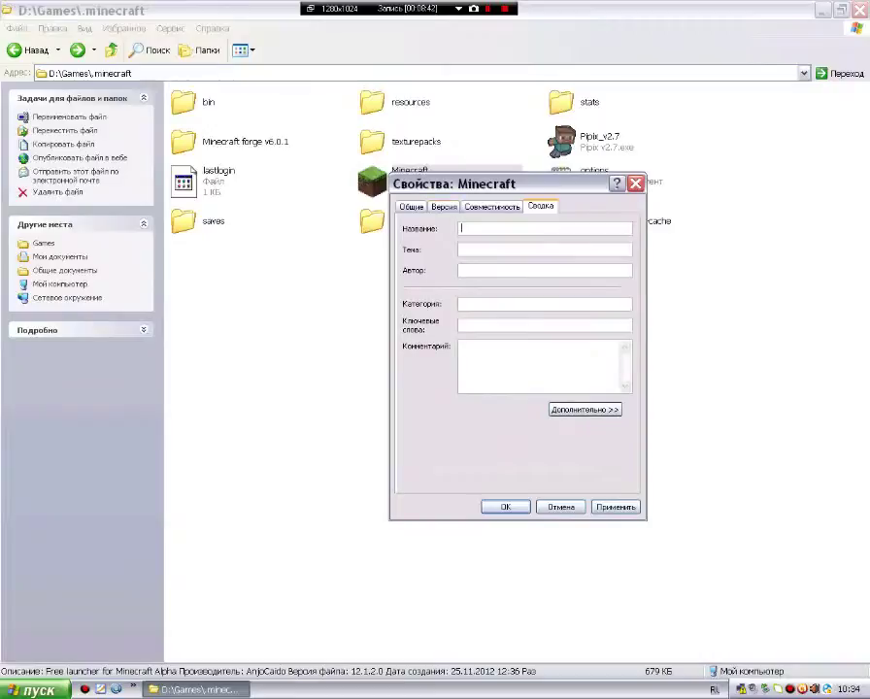
{"action": "left_click", "coordinate": [616, 507]}
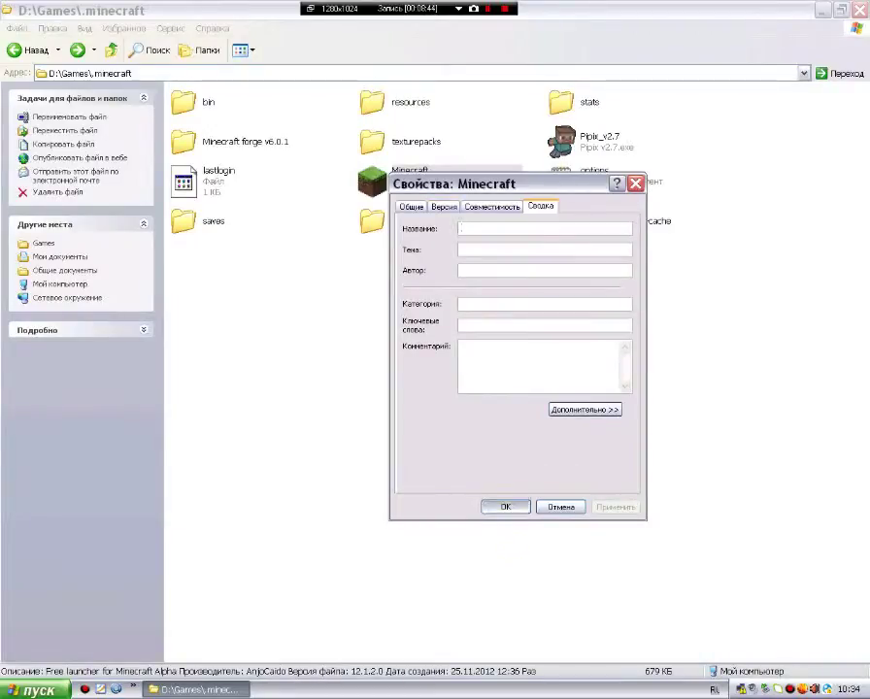
{"action": "left_click", "coordinate": [506, 507]}
{"action": "left_click", "coordinate": [506, 486]}
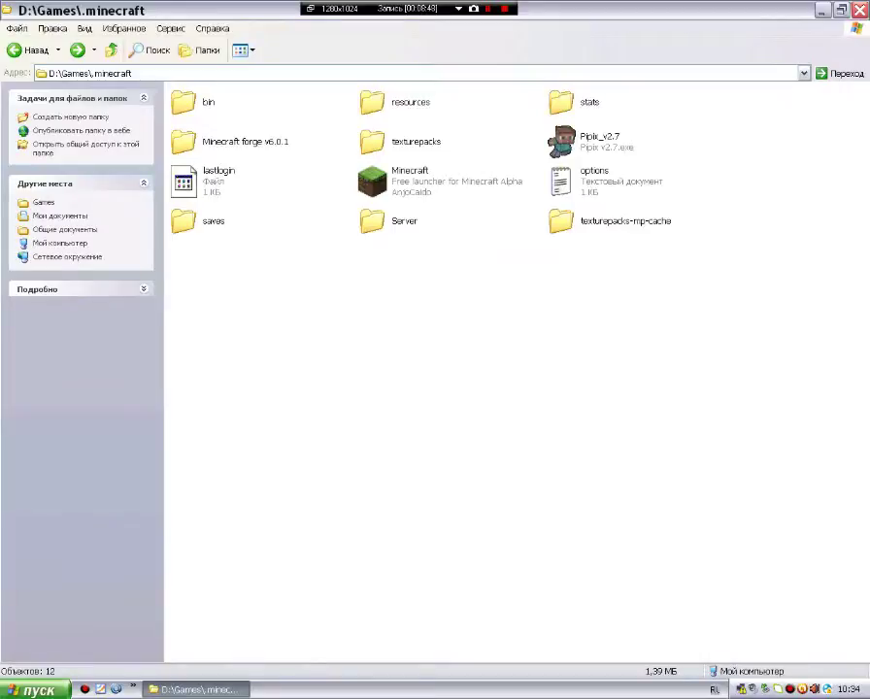
Open minecraft.jar from the bin folder with WinRAR archiver and select its META-INF folder.
{"action": "double_click", "coordinate": [187, 103]}
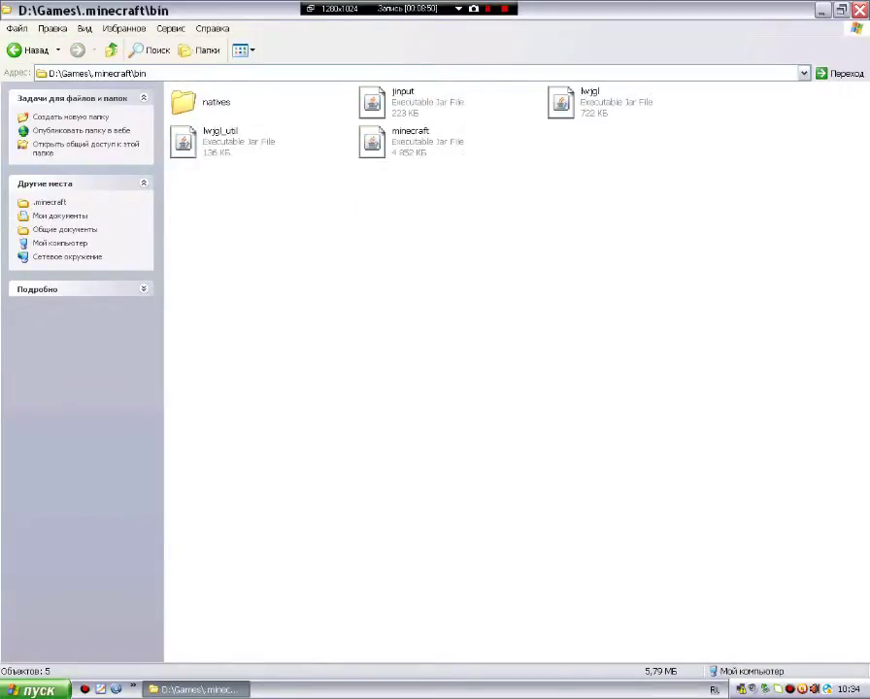
{"action": "right_click", "coordinate": [379, 149]}
{"action": "mouse_move", "coordinate": [433, 185]}
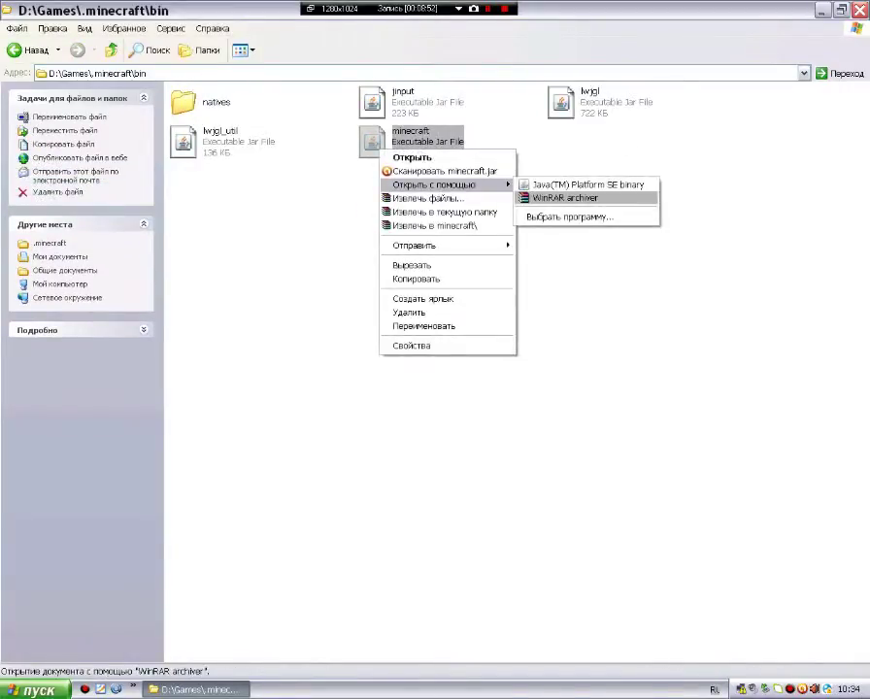
{"action": "left_click", "coordinate": [588, 196]}
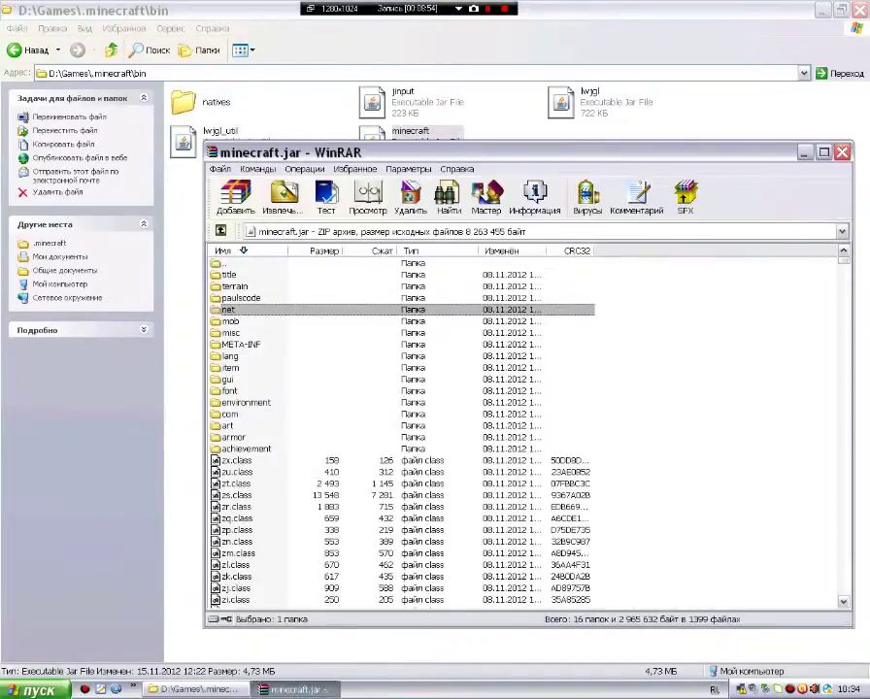
{"action": "left_click", "coordinate": [232, 333]}
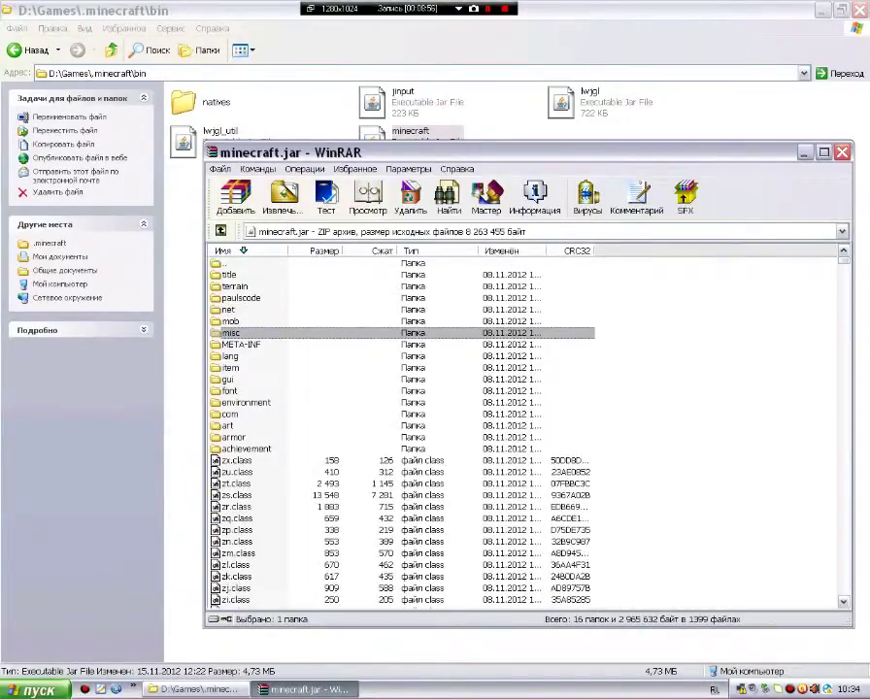
{"action": "left_click", "coordinate": [241, 345]}
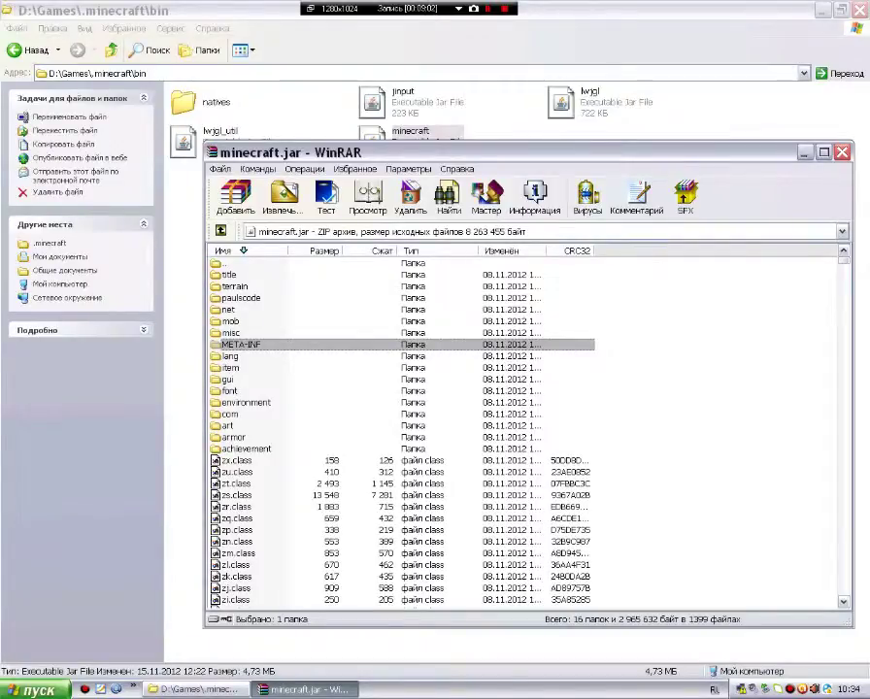
View sun.png from the archive's terrain folder enlarged, and close the image.
{"action": "double_click", "coordinate": [235, 286]}
{"action": "left_click", "coordinate": [237, 274]}
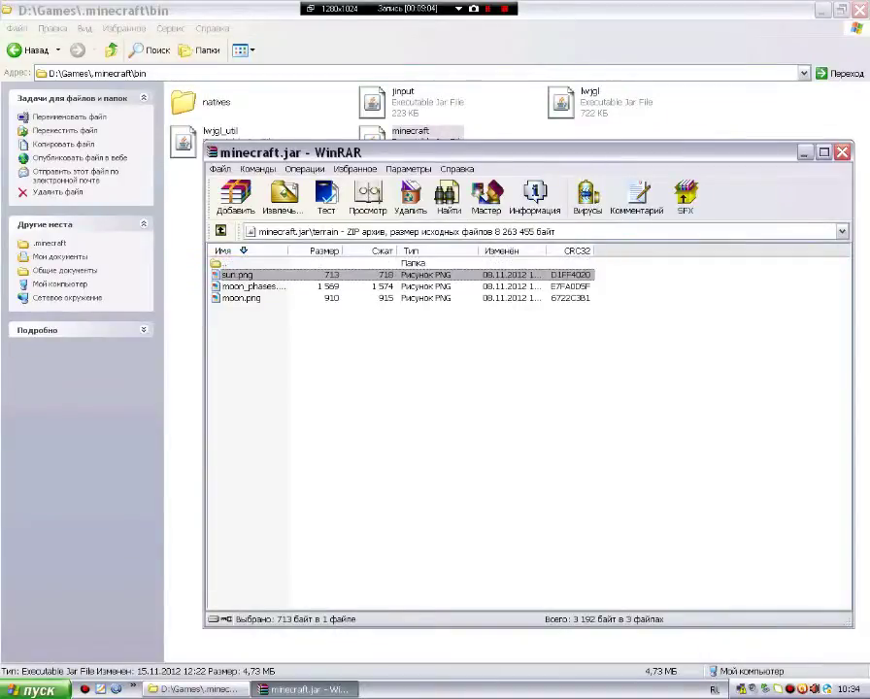
{"action": "double_click", "coordinate": [237, 275]}
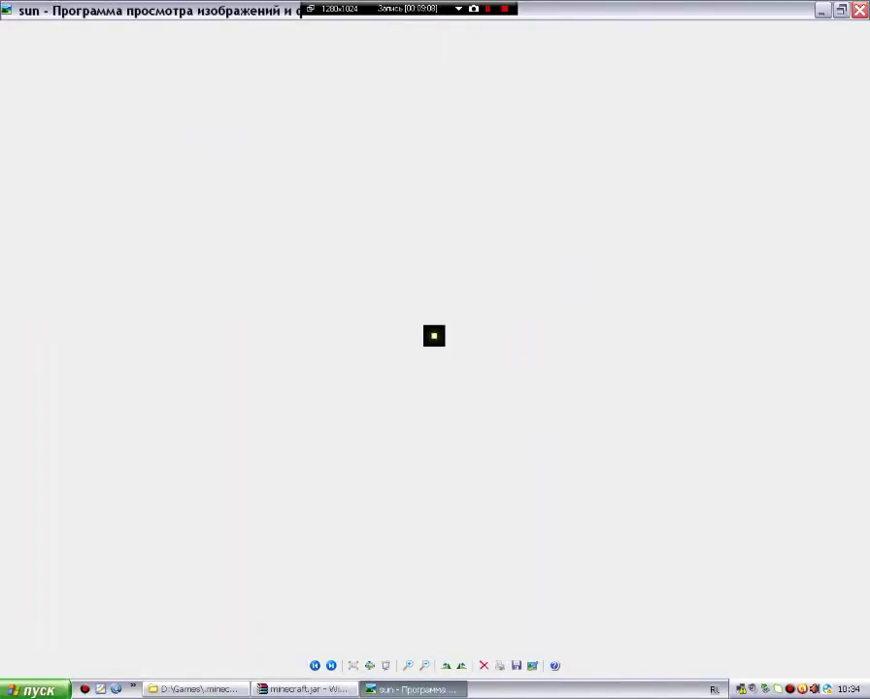
{"action": "left_click", "coordinate": [408, 667]}
{"action": "left_click", "coordinate": [408, 666]}
{"action": "left_click", "coordinate": [408, 666]}
{"action": "left_click", "coordinate": [408, 667]}
{"action": "left_click", "coordinate": [408, 666]}
{"action": "left_click", "coordinate": [407, 666]}
{"action": "left_click", "coordinate": [408, 666]}
{"action": "left_click", "coordinate": [408, 666]}
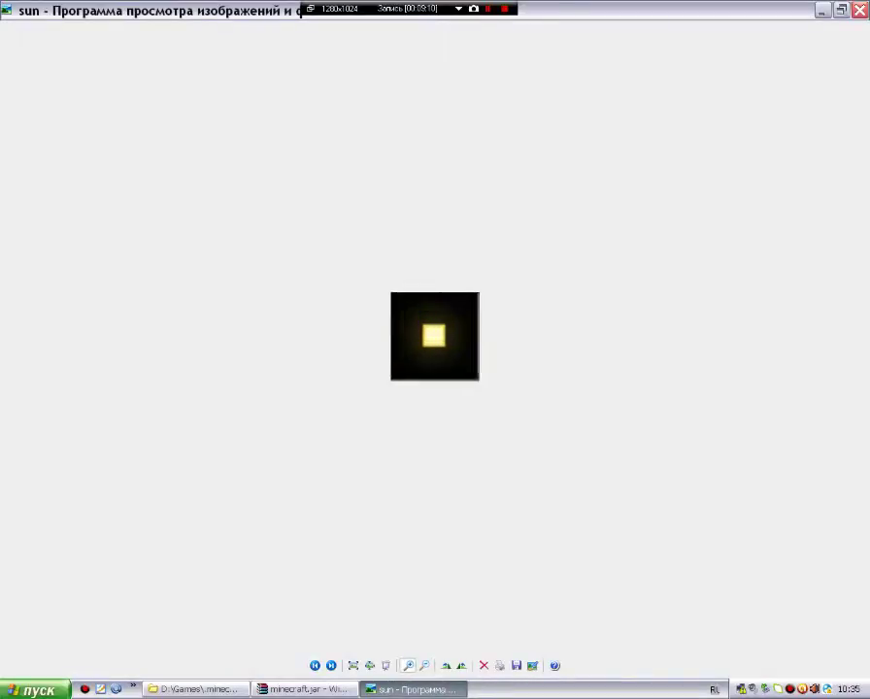
{"action": "key", "text": "plus"}
{"action": "key", "text": "plus"}
{"action": "key", "text": "plus"}
{"action": "key", "text": "plus"}
{"action": "key", "text": "plus"}
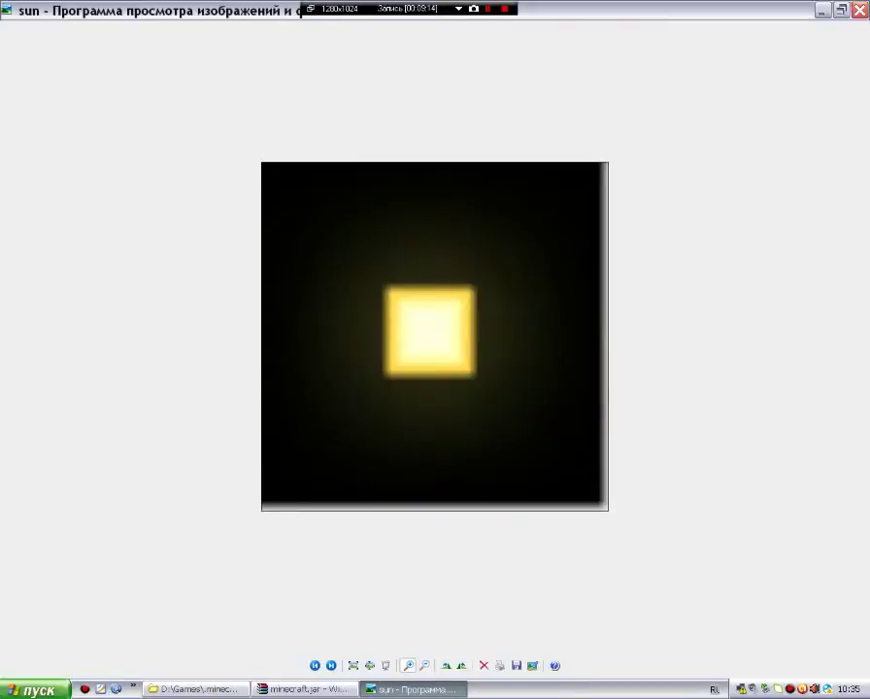
{"action": "key", "text": "Escape"}
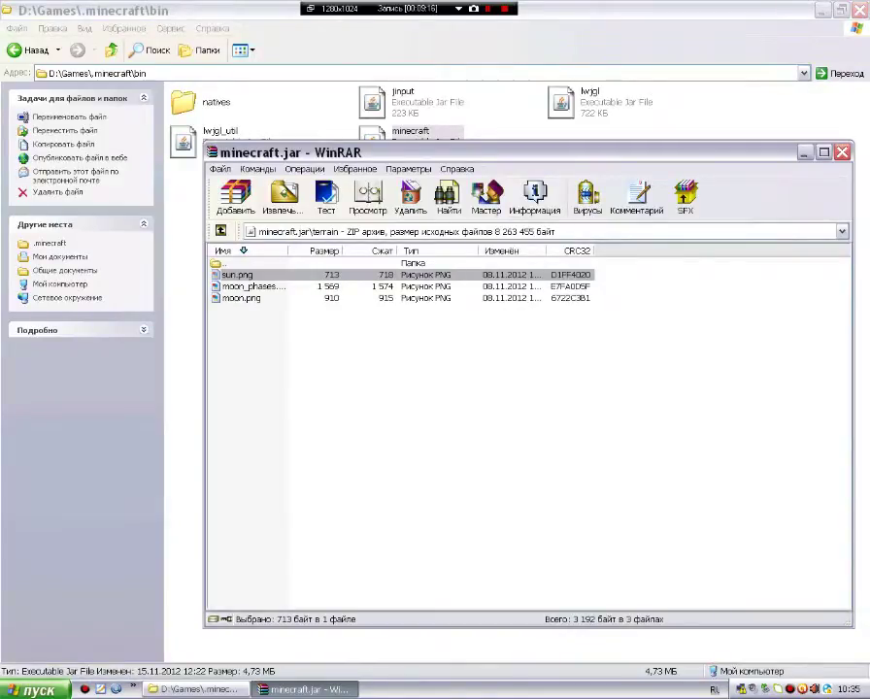
View the moon_phases image from the terrain folder enlarged, and close it.
{"action": "key", "text": "Down"}
{"action": "key", "text": "Return"}
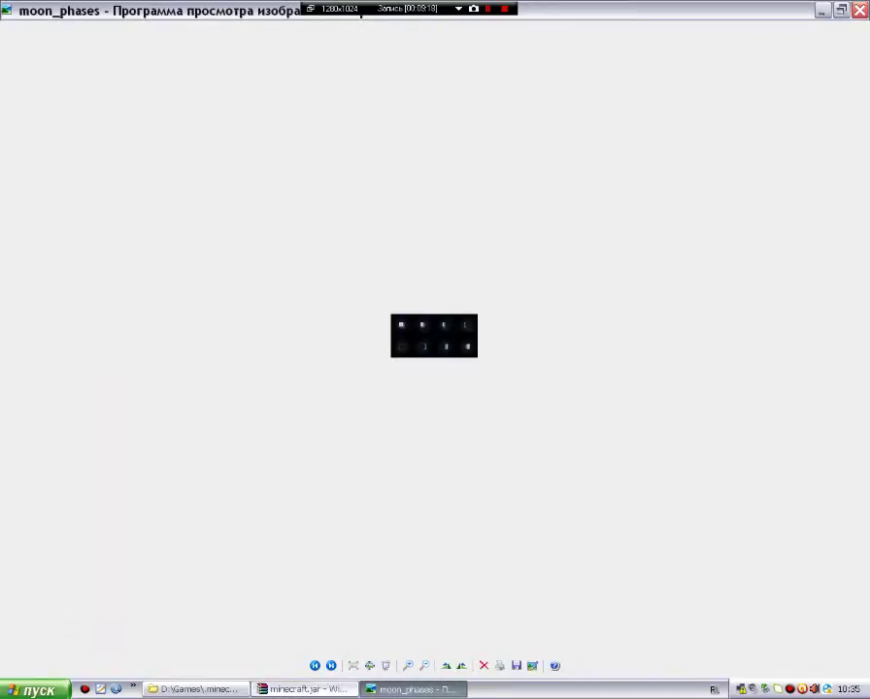
{"action": "key", "text": "plus"}
{"action": "key", "text": "plus"}
{"action": "key", "text": "plus"}
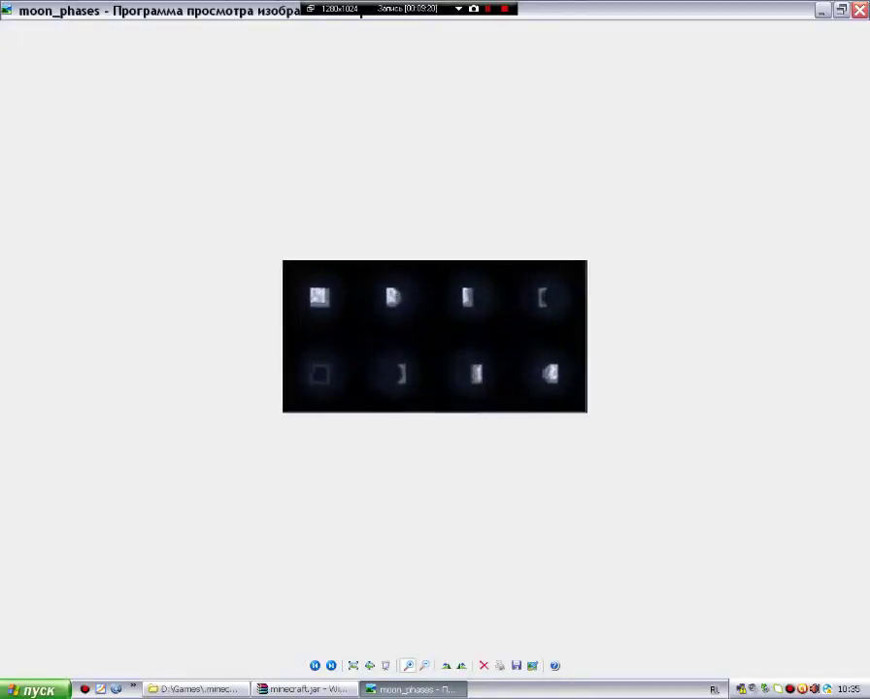
{"action": "key", "text": "plus"}
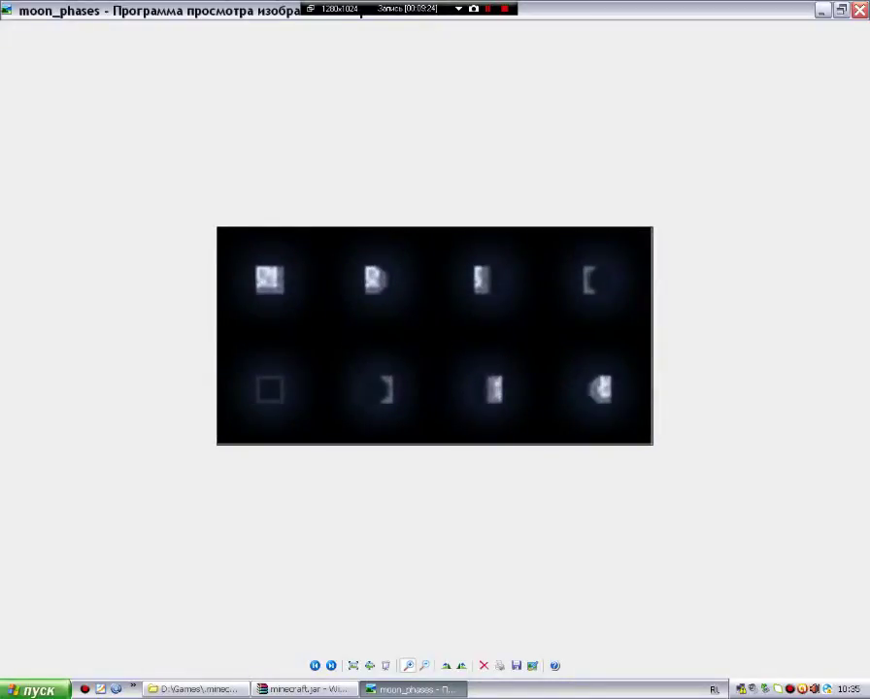
{"action": "left_click", "coordinate": [861, 11]}
View moon.png enlarged, close it and return to the root of minecraft.jar.
{"action": "left_click", "coordinate": [240, 298]}
{"action": "key", "text": "Return"}
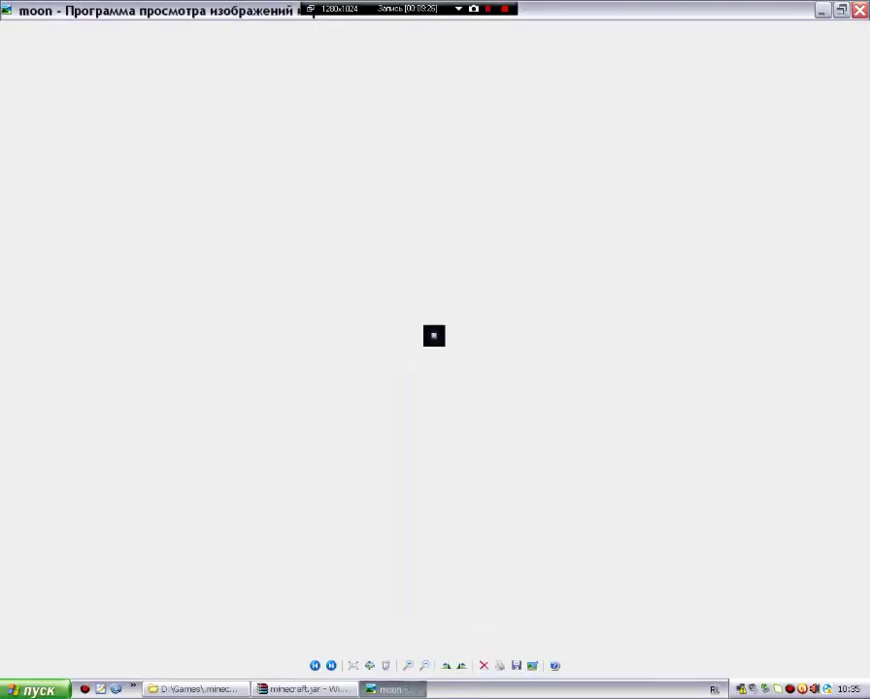
{"action": "scroll", "coordinate": [435, 336], "scroll_direction": "up", "scroll_amount": 10}
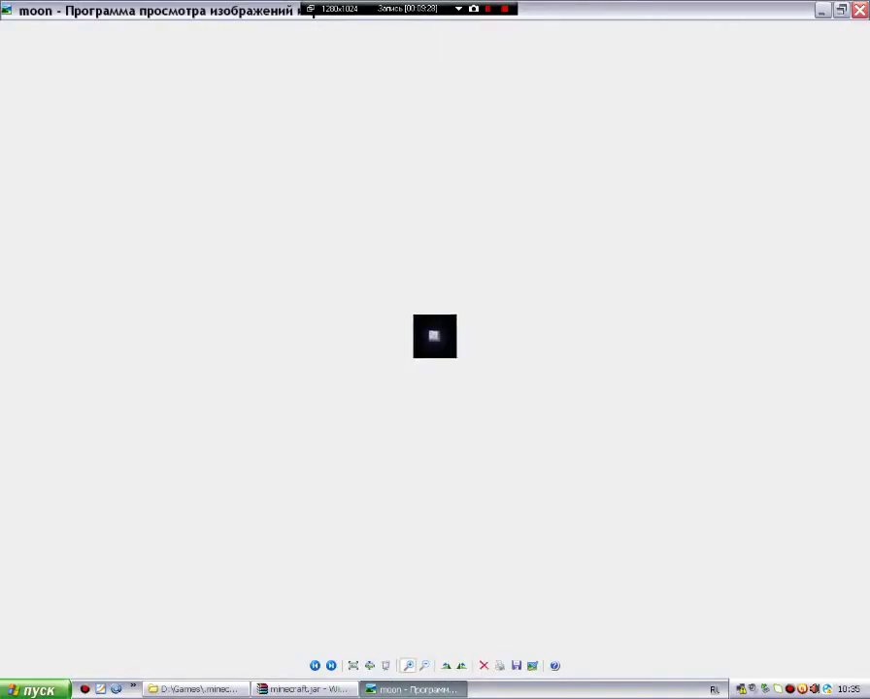
{"action": "key", "text": "plus"}
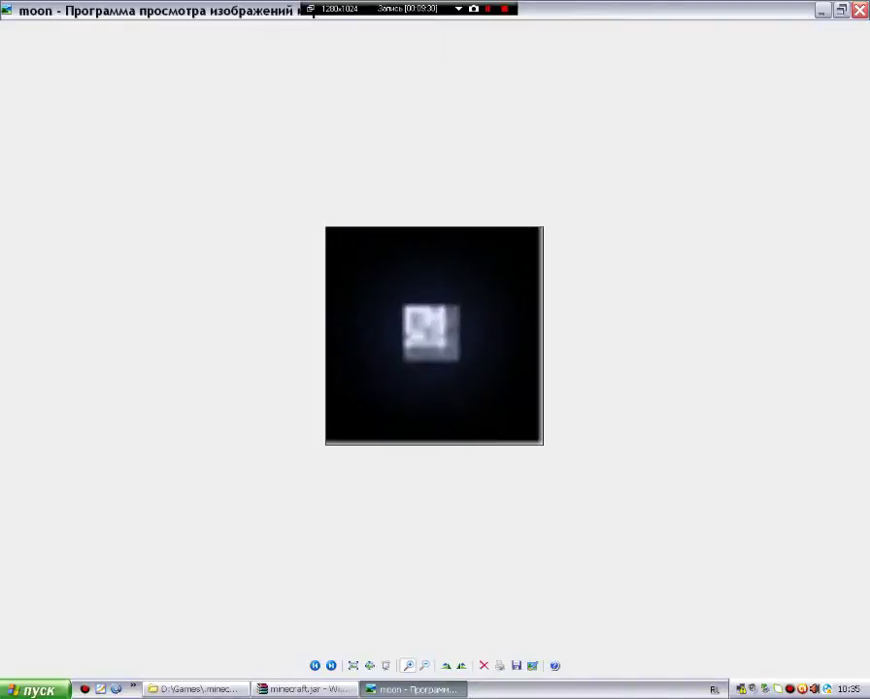
{"action": "key", "text": "plus"}
{"action": "key", "text": "plus"}
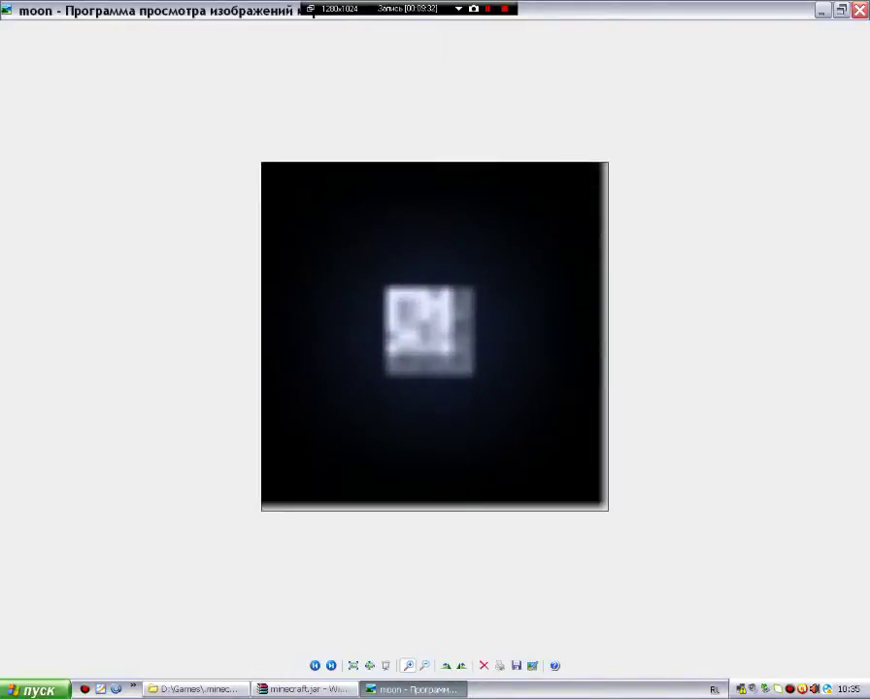
{"action": "key", "text": "alt+F4"}
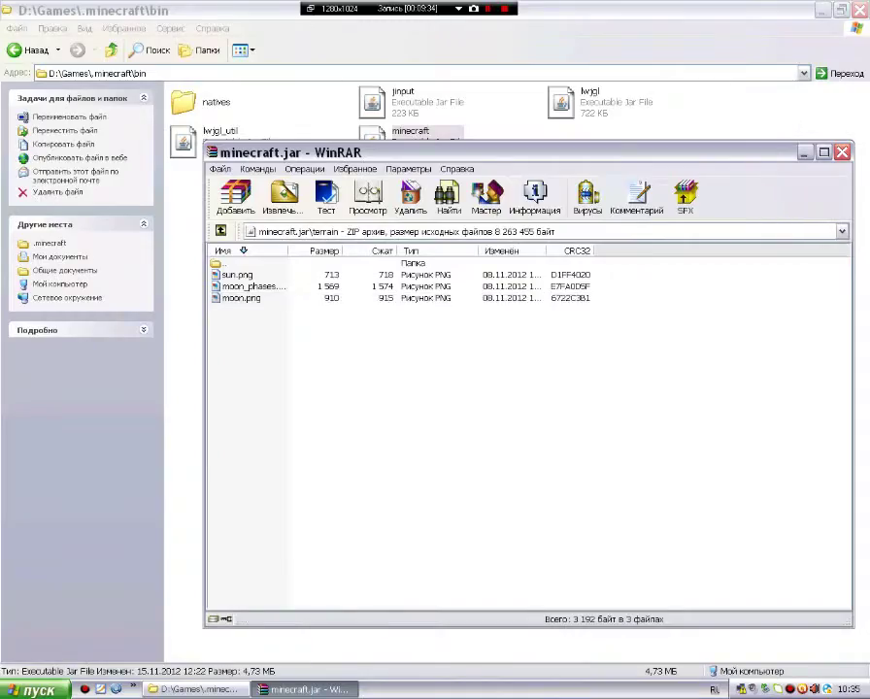
{"action": "double_click", "coordinate": [223, 263]}
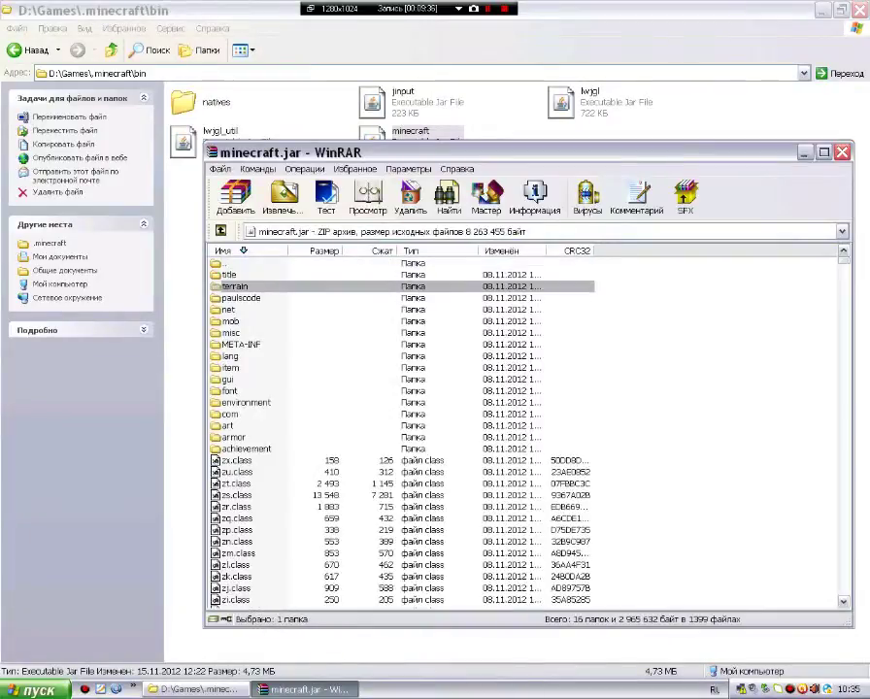
Open credits.txt from the archive's title folder.
{"action": "key", "text": "Up"}
{"action": "key", "text": "Return"}
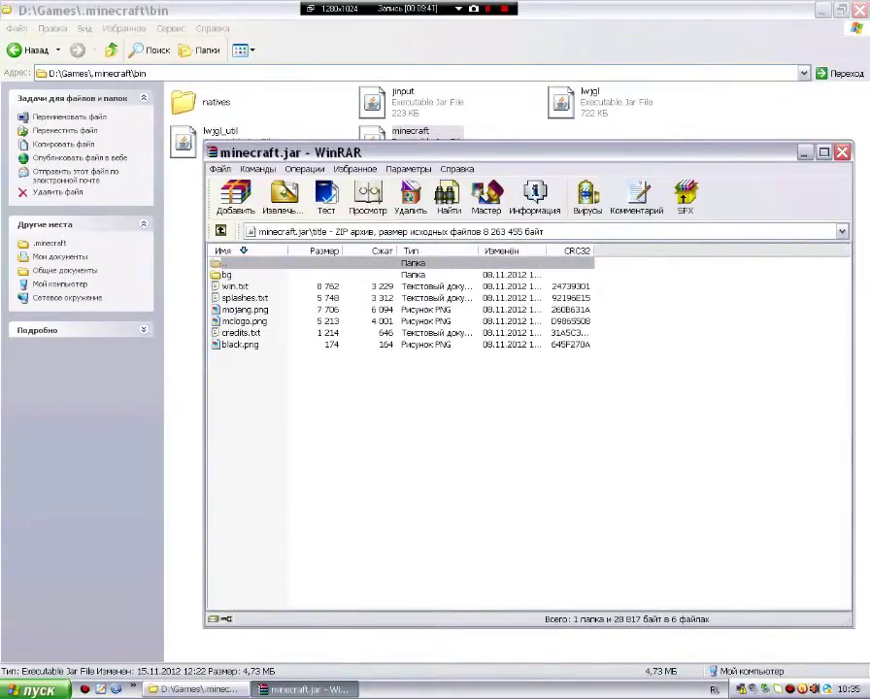
{"action": "key", "text": "Down"}
{"action": "key", "text": "Down"}
{"action": "key", "text": "Down"}
{"action": "key", "text": "Down"}
{"action": "key", "text": "Down"}
{"action": "key", "text": "Down"}
{"action": "key", "text": "Return"}
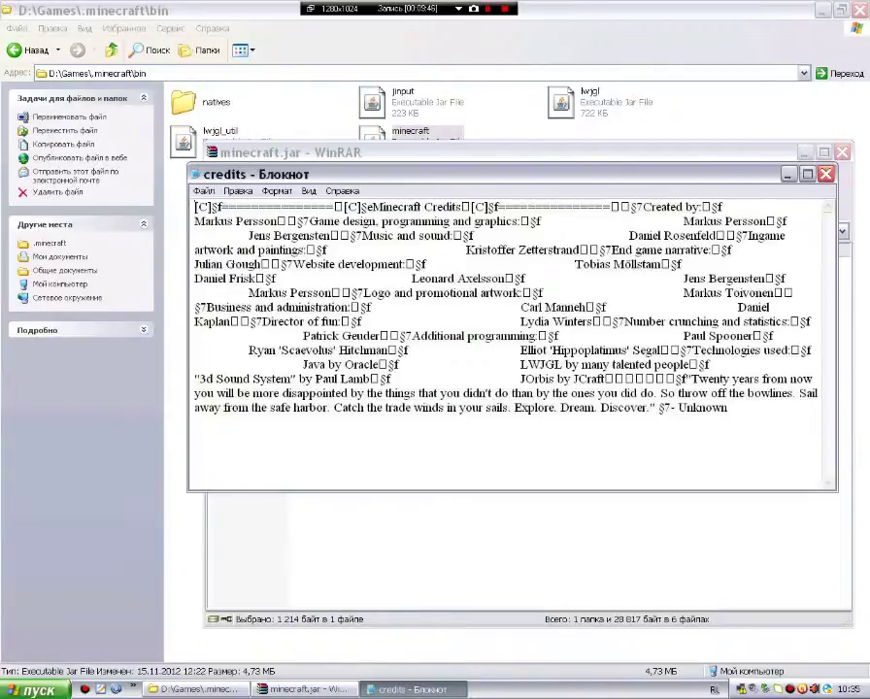
Highlight the entire credits text, clear the selection and close the document.
{"action": "left_click_drag", "start_coordinate": [194, 207], "coordinate": [728, 408]}
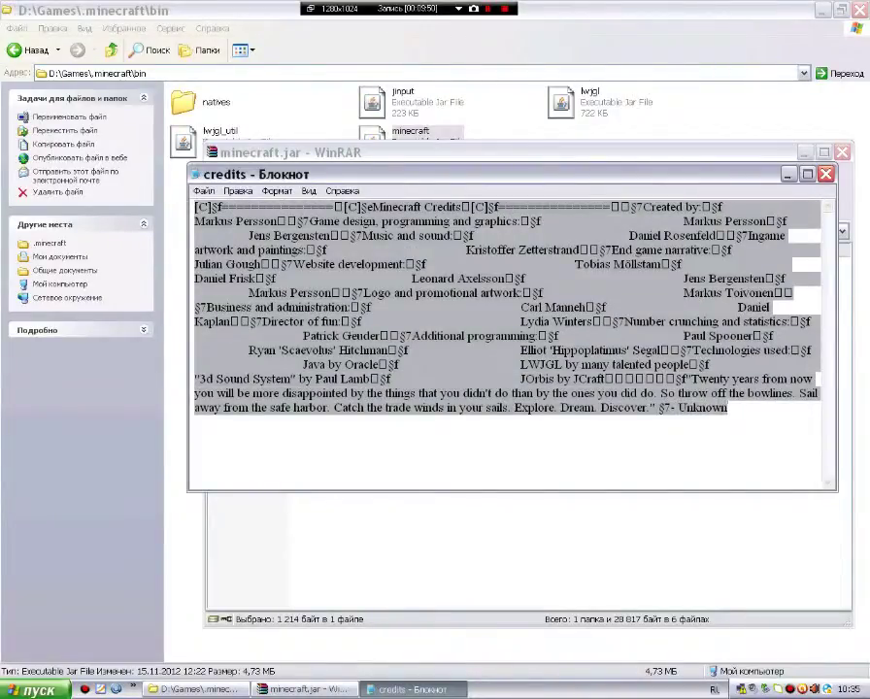
{"action": "left_click", "coordinate": [366, 285]}
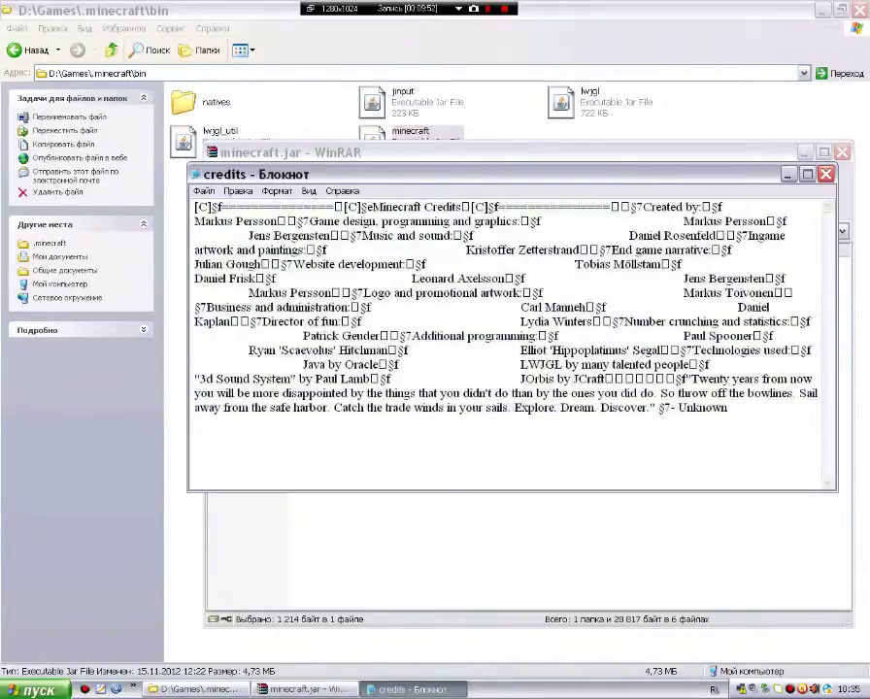
{"action": "key", "text": "alt+F4"}
{"action": "left_click", "coordinate": [389, 418]}
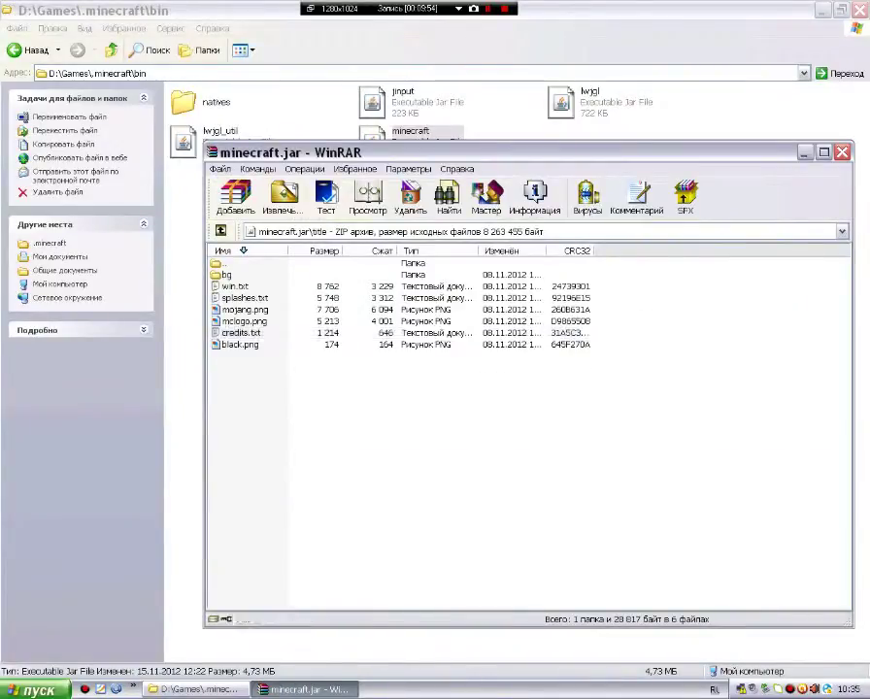
View panorama4.png from the bg folder inside title, and close the image.
{"action": "double_click", "coordinate": [227, 275]}
{"action": "key", "text": "BackSpace"}
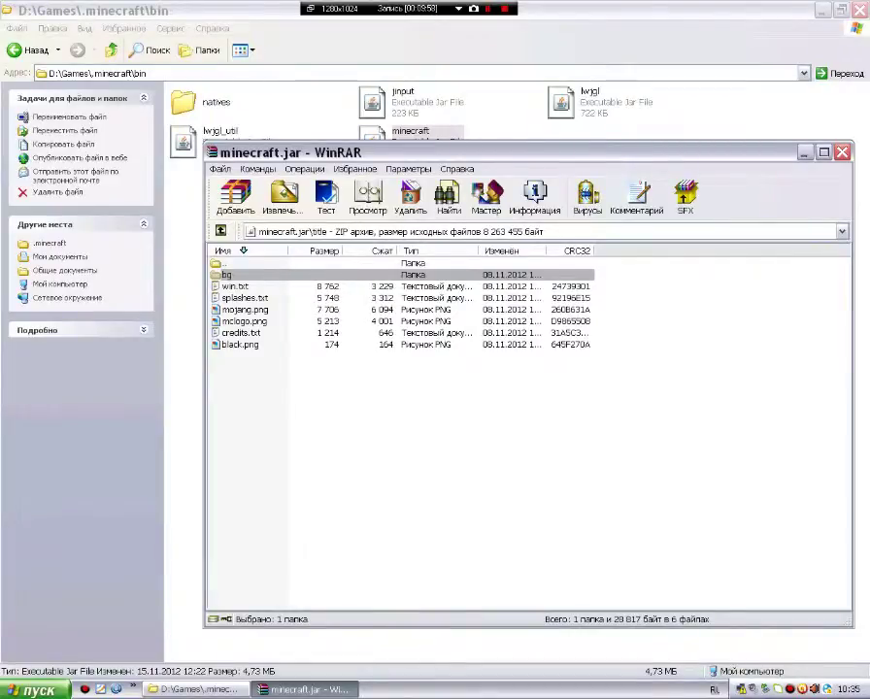
{"action": "key", "text": "Return"}
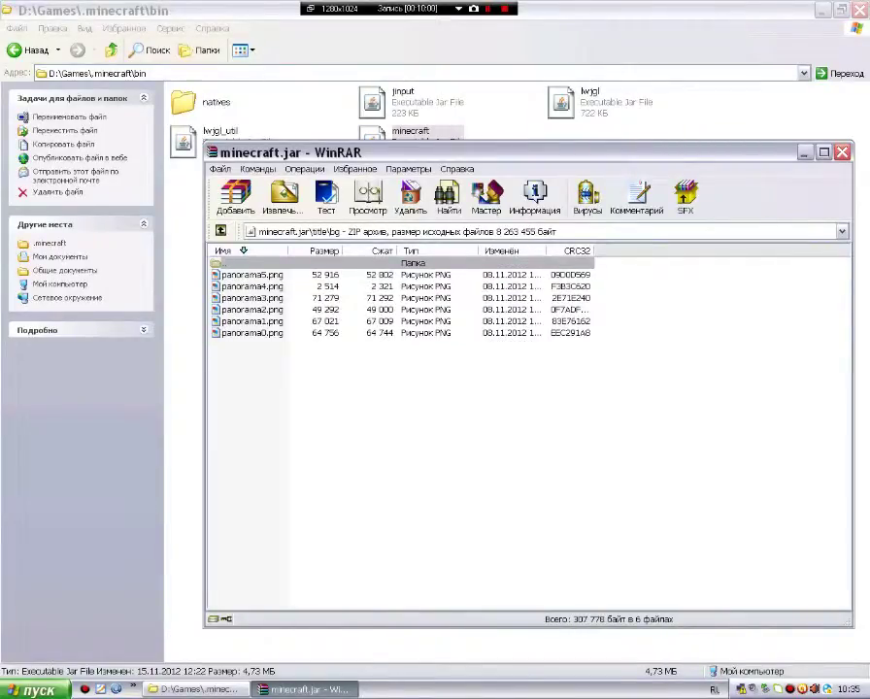
{"action": "key", "text": "Down"}
{"action": "key", "text": "Down"}
{"action": "key", "text": "Return"}
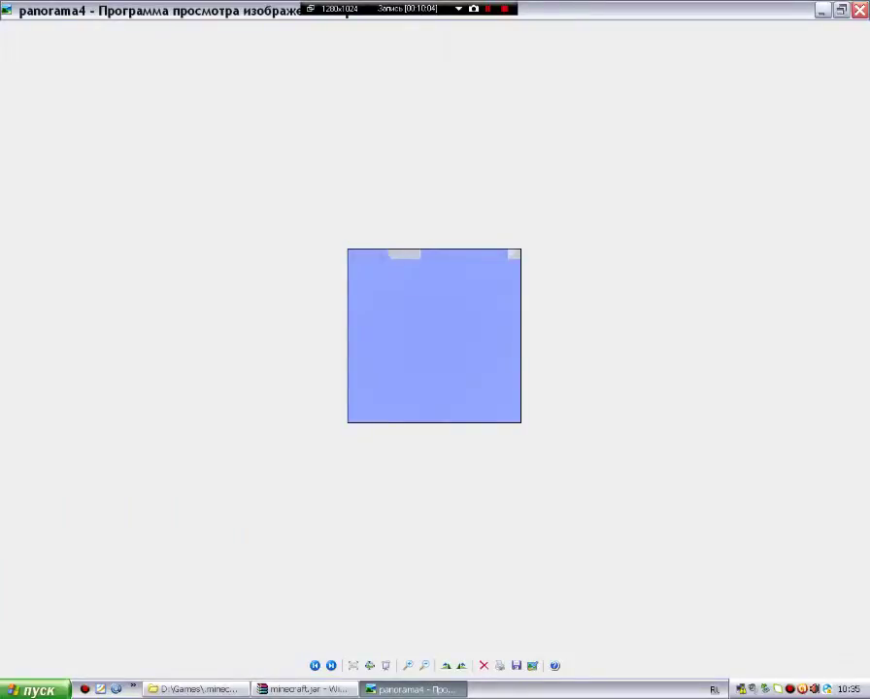
{"action": "key", "text": "Escape"}
Open panorama1.png from the bg folder in the image viewer.
{"action": "key", "text": "Down"}
{"action": "key", "text": "Down"}
{"action": "key", "text": "Down"}
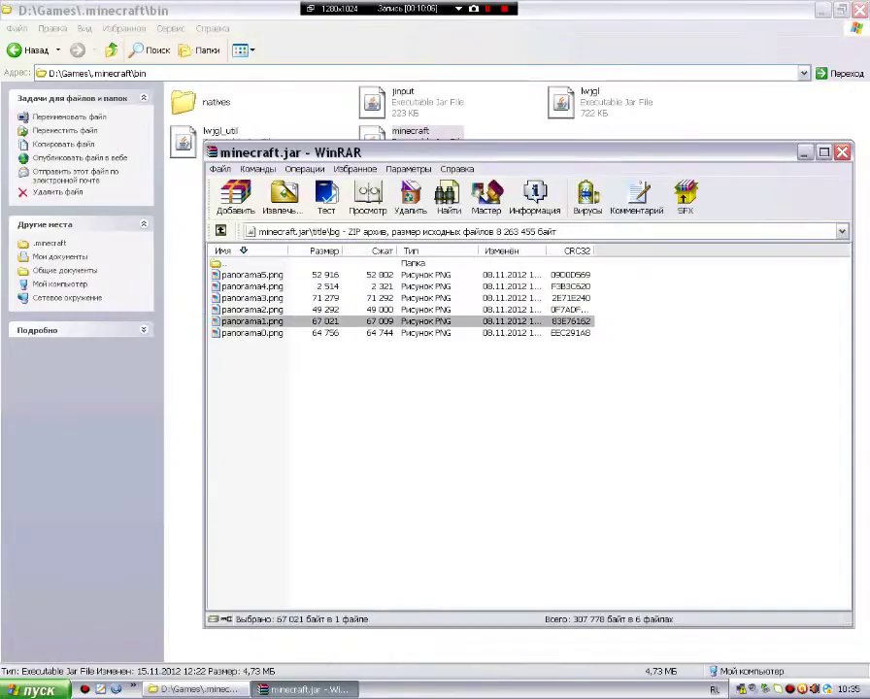
{"action": "key", "text": "Return"}
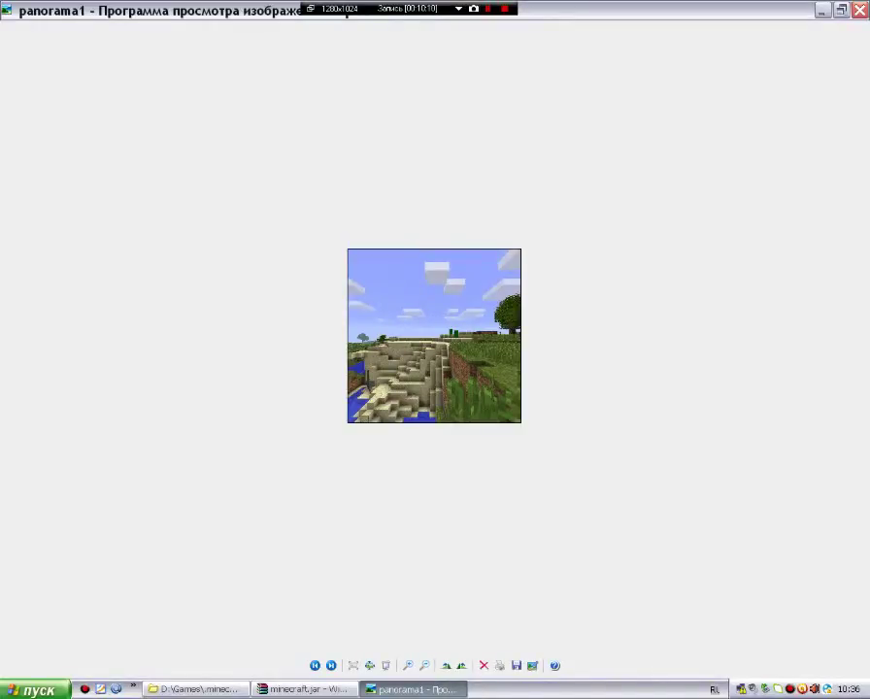
Shrink the panorama1 viewer window, minimize it, bring it back, maximize it and close it.
{"action": "left_click", "coordinate": [841, 11]}
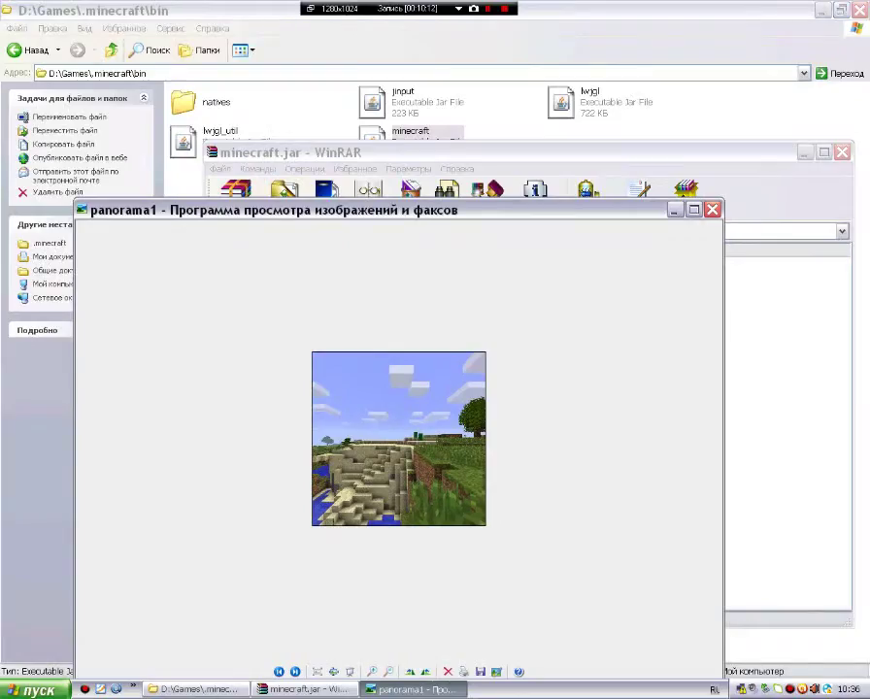
{"action": "left_click", "coordinate": [675, 210]}
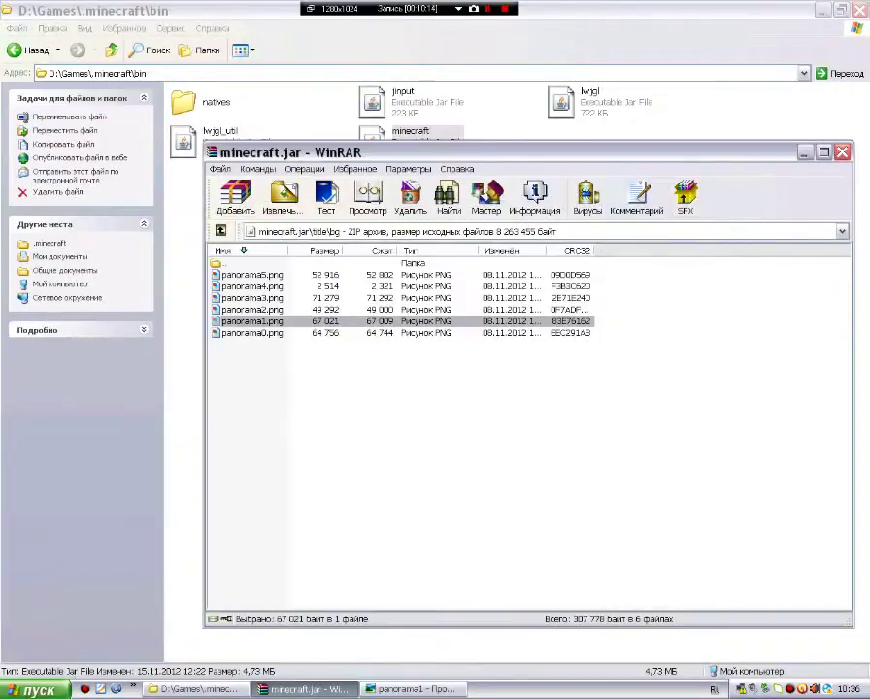
{"action": "left_click", "coordinate": [414, 690]}
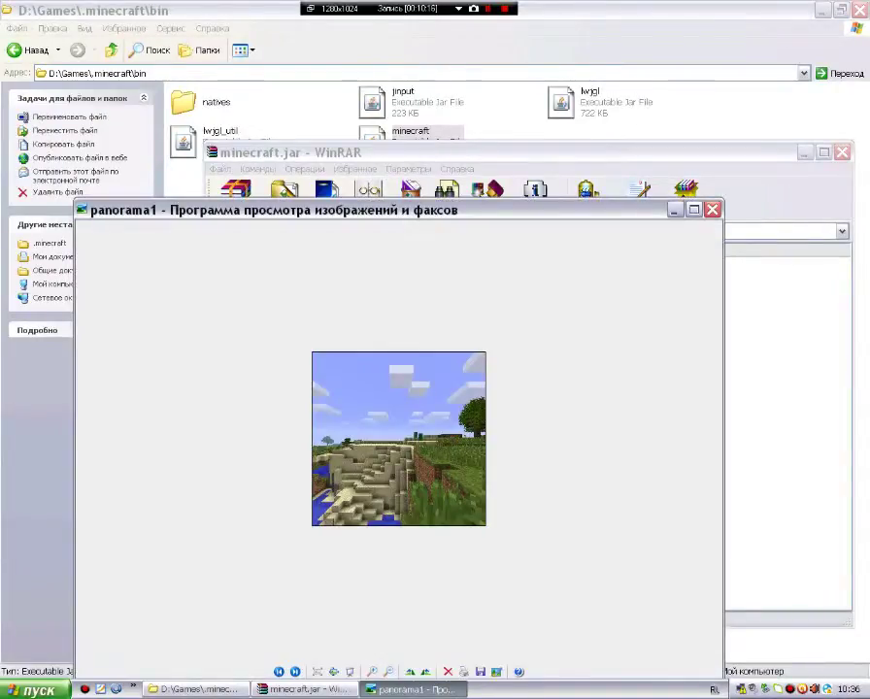
{"action": "left_click", "coordinate": [694, 210]}
{"action": "left_click", "coordinate": [860, 11]}
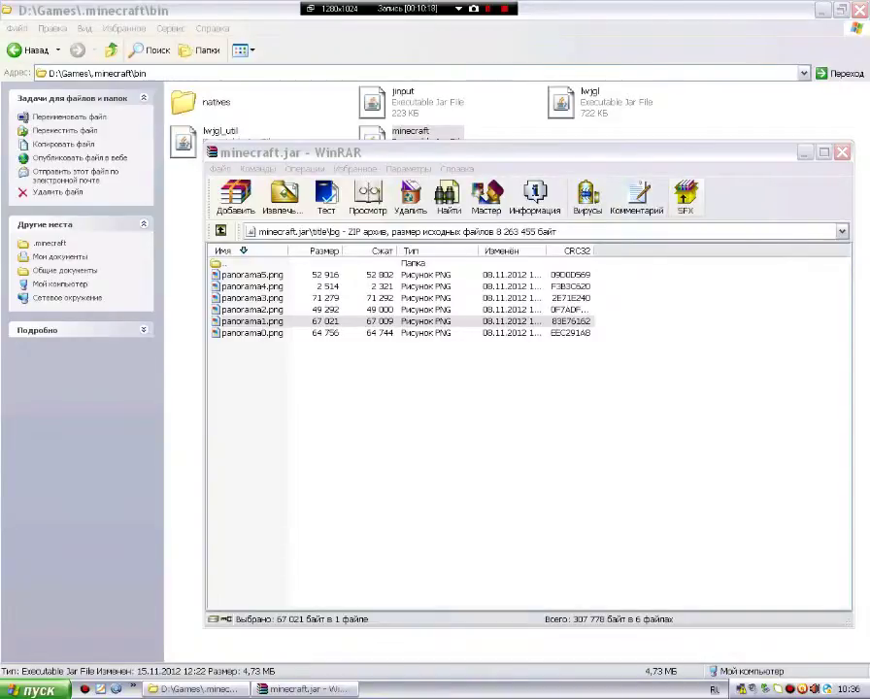
Close the minecraft.jar archive, go up to the .minecraft folder and close its window.
{"action": "key", "text": "alt+F4"}
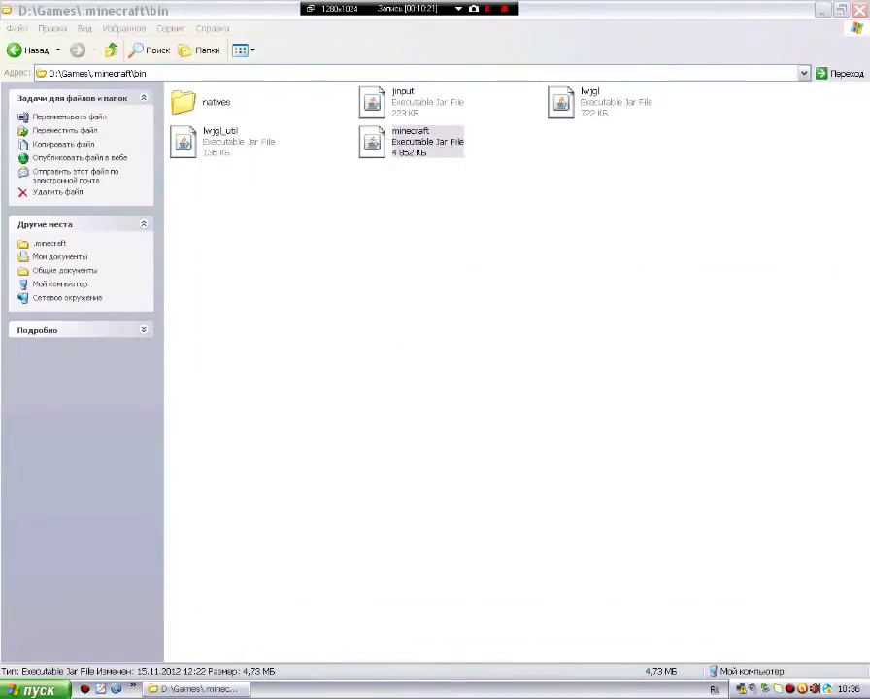
{"action": "key", "text": "BackSpace"}
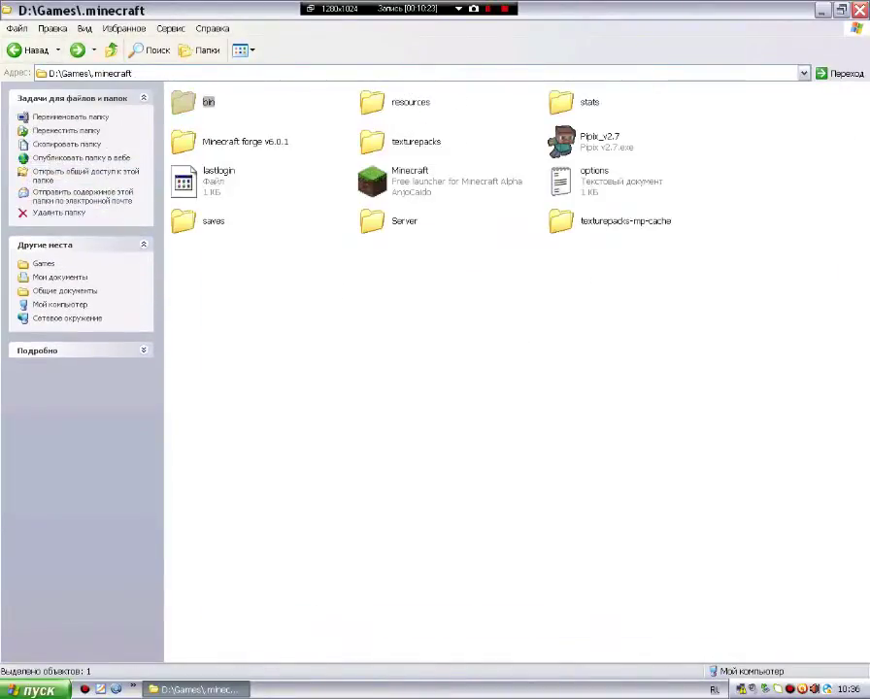
{"action": "key", "text": "alt+F4"}
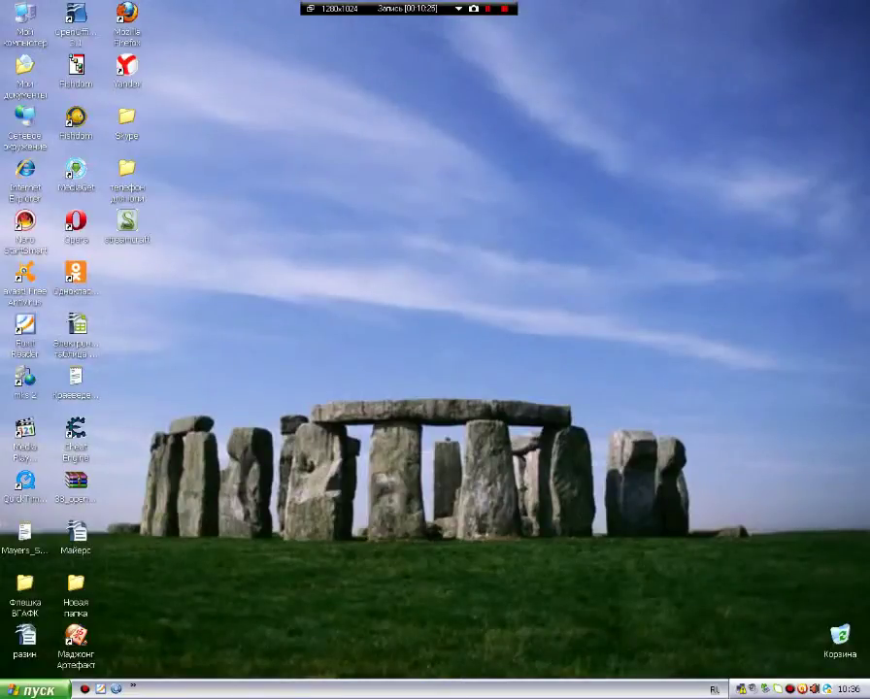